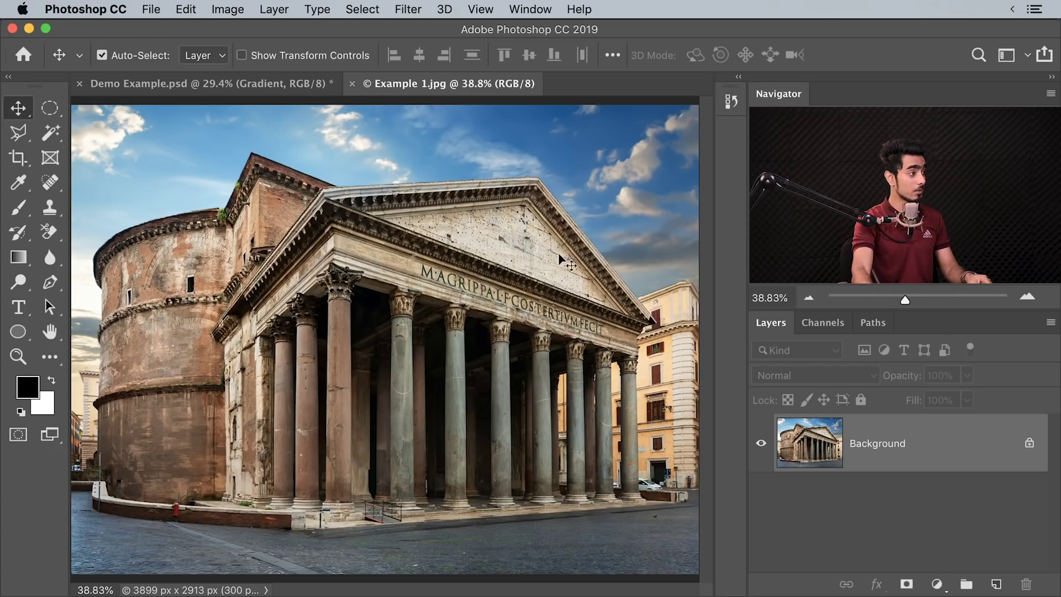
Switch to the Demo Example.psd document and open the Shadows/Highlights adjustment for the Gradient layer
click(255, 84)
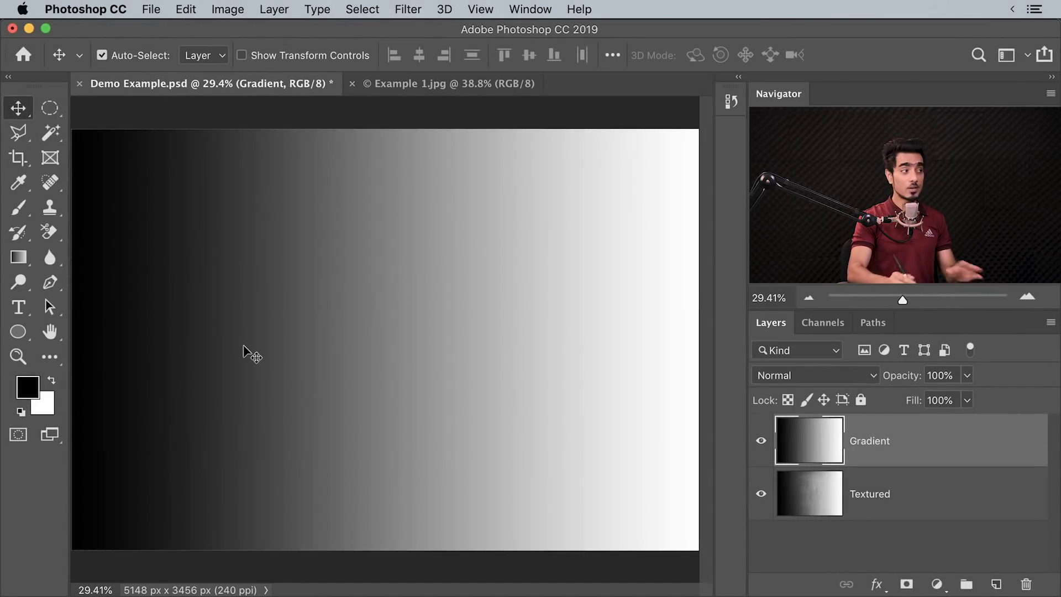
click(229, 10)
mouse_move(242, 58)
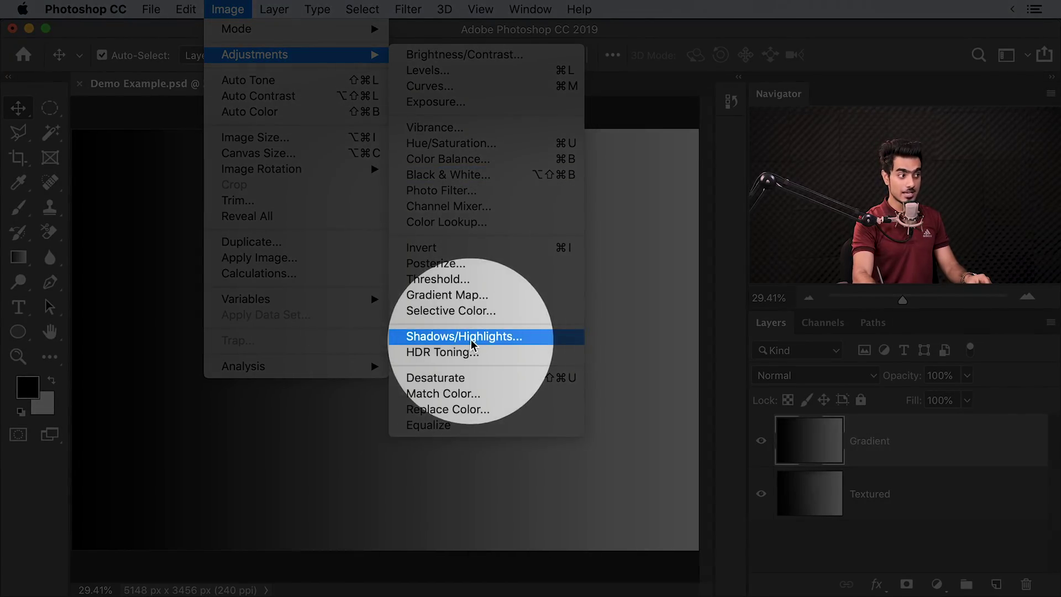
click(474, 337)
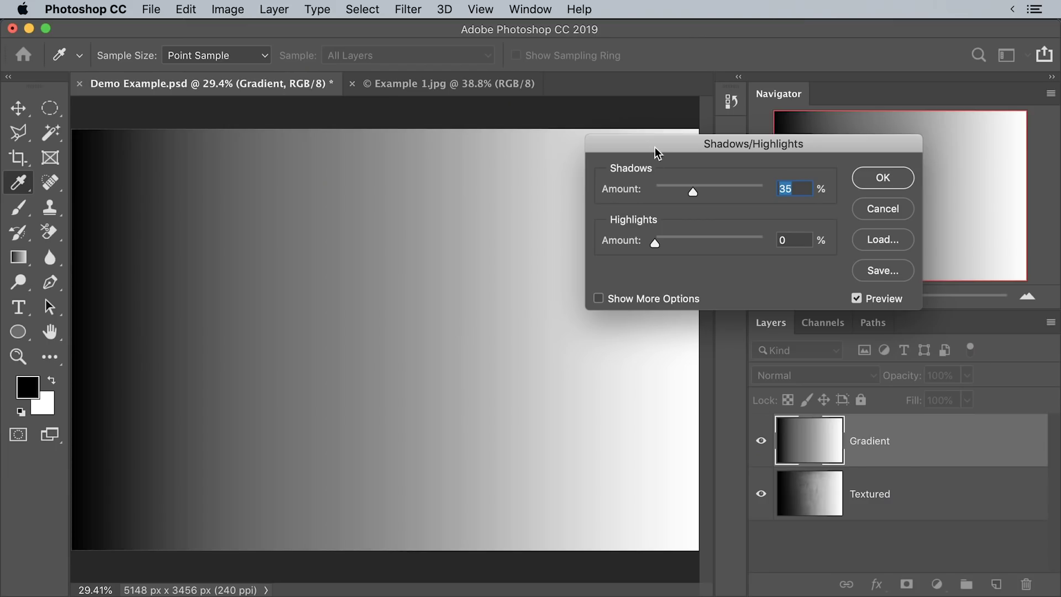
Set the Shadows amount to 54% with Highlights at 0%, and expand the adjustment to show more options
drag(657, 153, 684, 201)
drag(720, 248, 742, 247)
drag(690, 294, 624, 291)
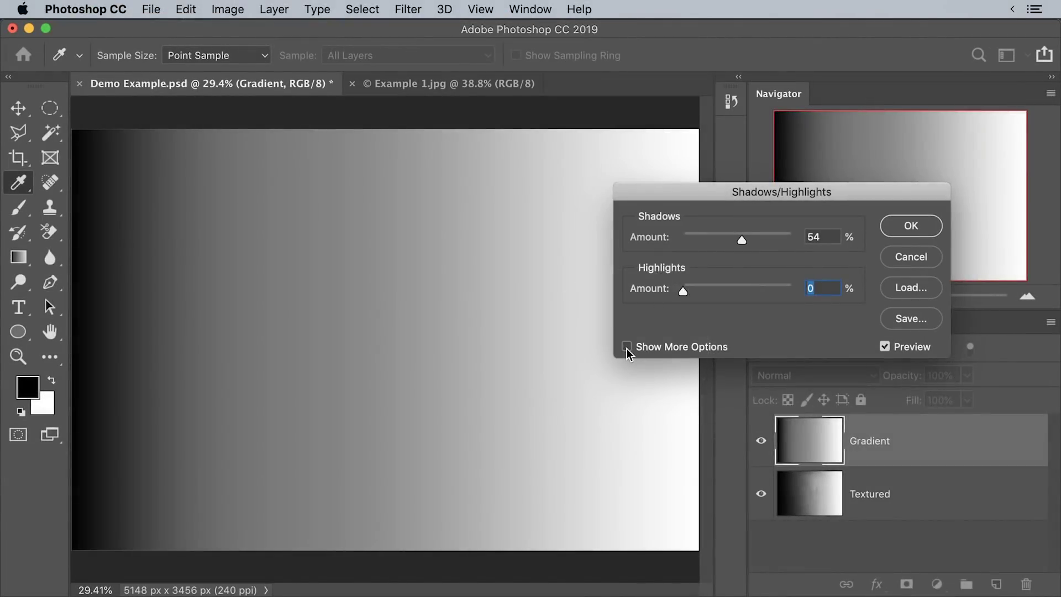
click(627, 349)
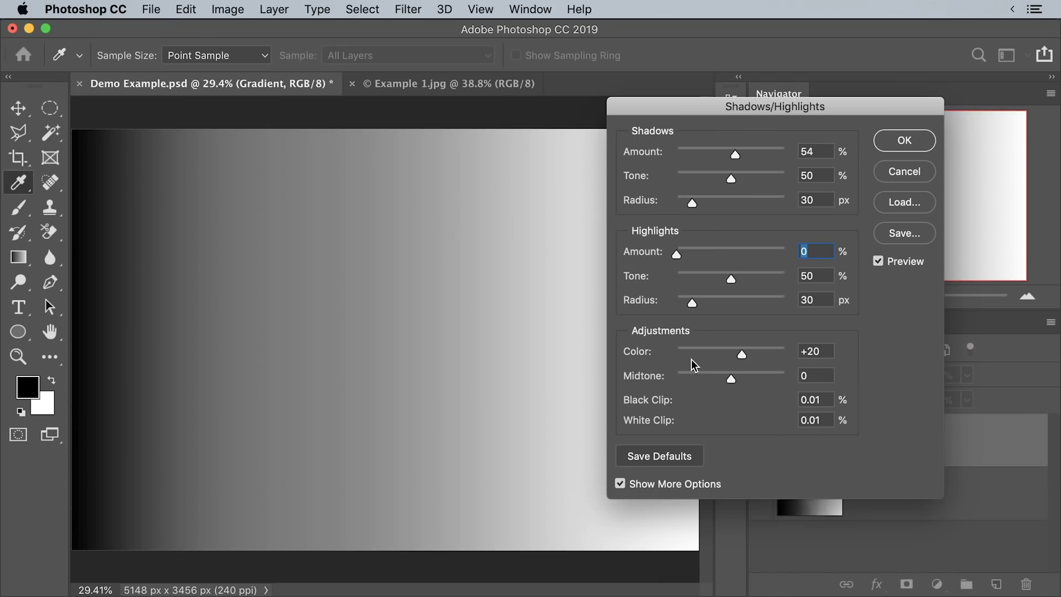
drag(669, 115, 707, 150)
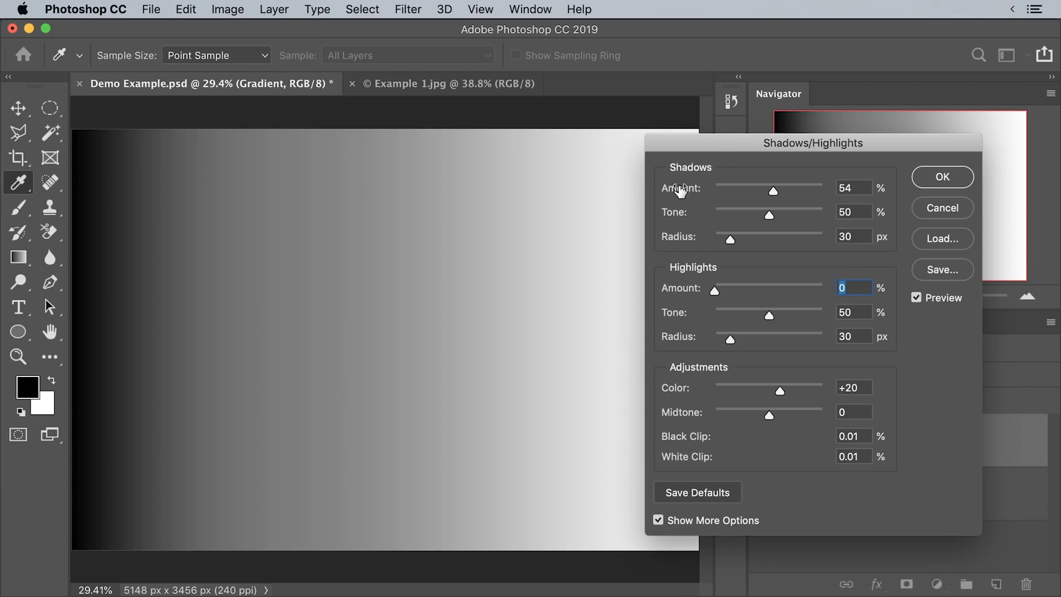
drag(711, 142, 643, 193)
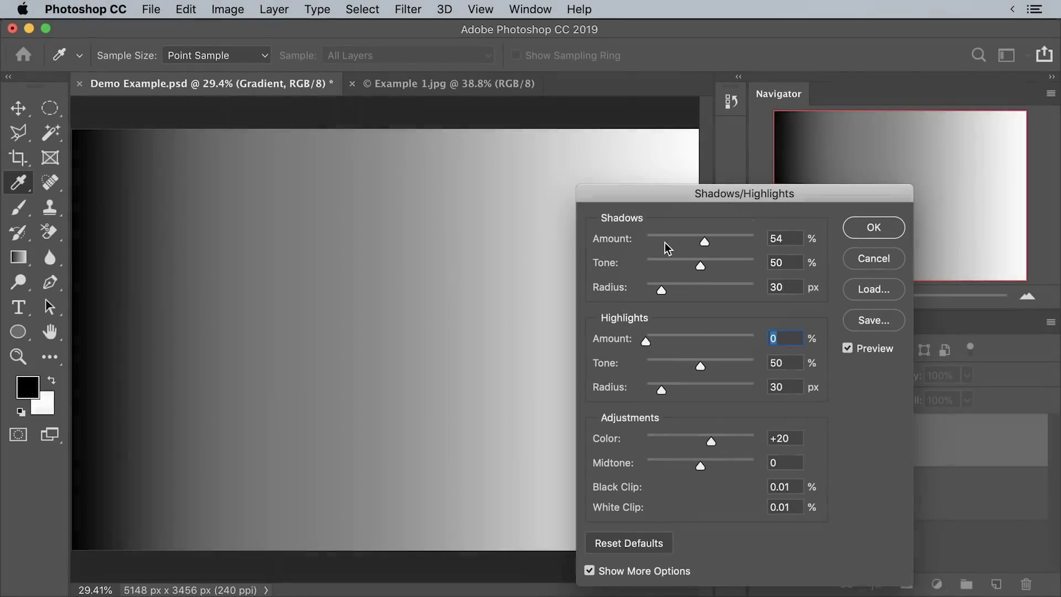
Vary the Shadows amount between 0% and 100%, compare with the preview off, and leave the amount at 100%
drag(705, 241, 622, 241)
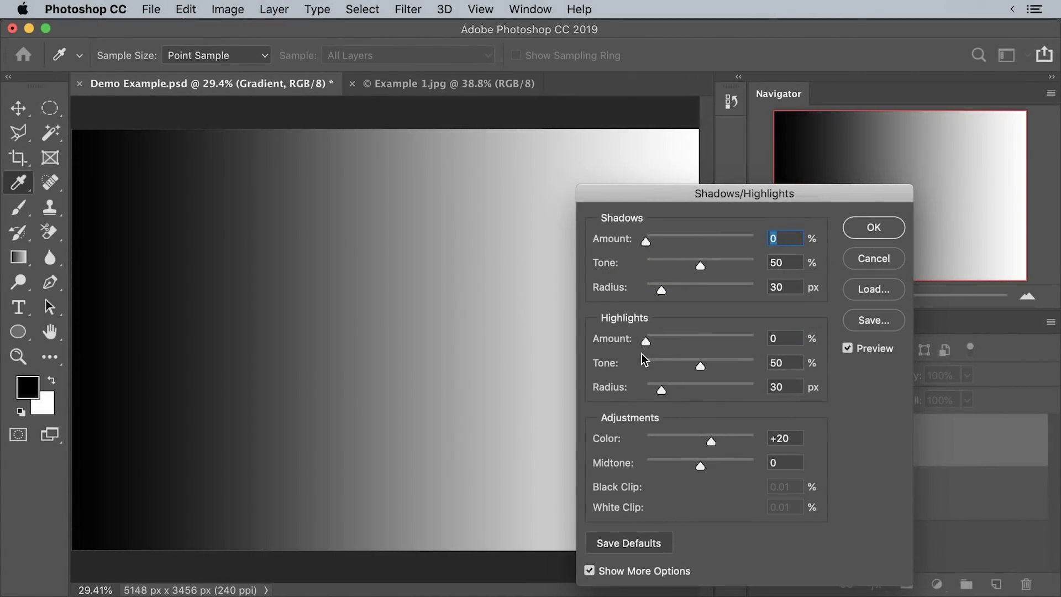
click(849, 350)
click(849, 354)
drag(648, 242, 692, 242)
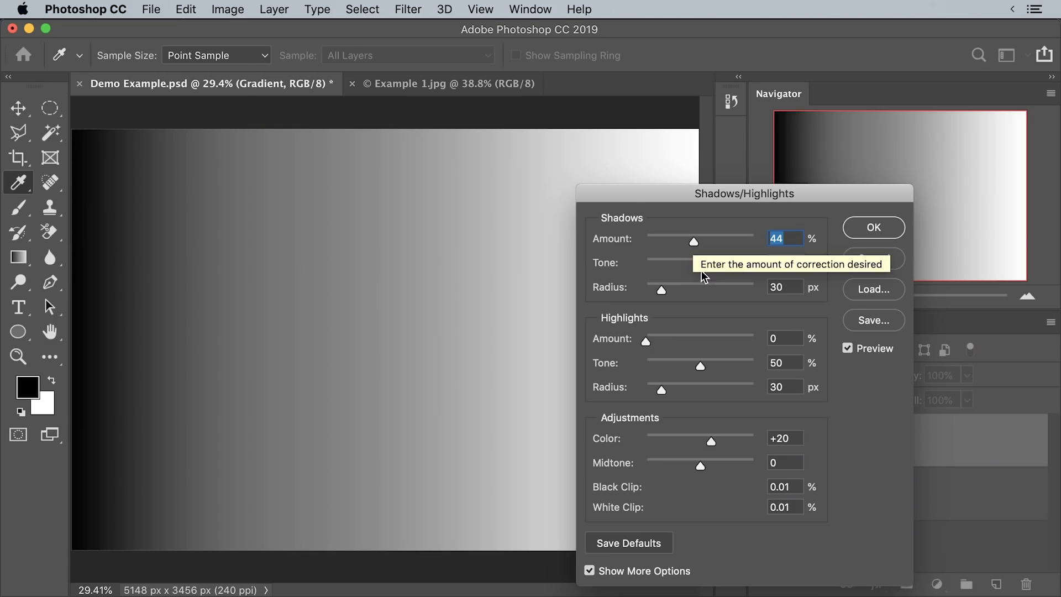
drag(693, 241, 665, 250)
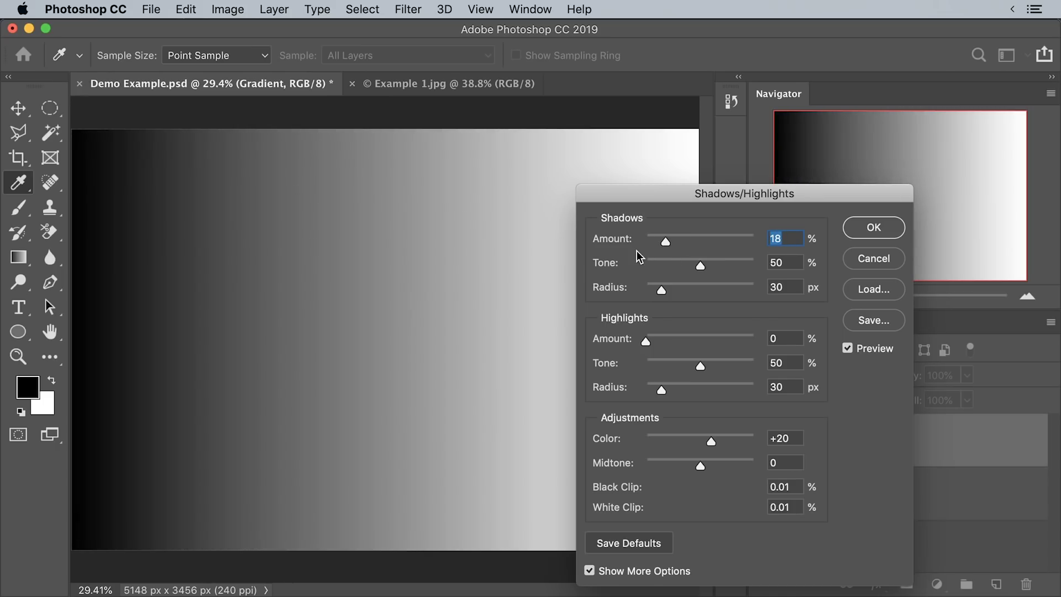
drag(666, 243, 729, 256)
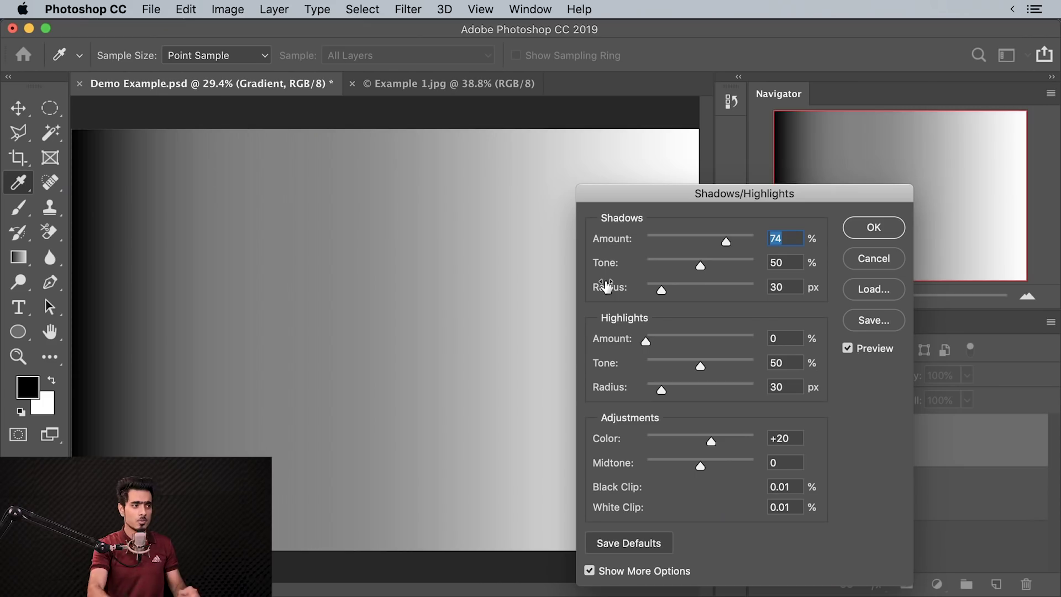
drag(728, 241, 755, 242)
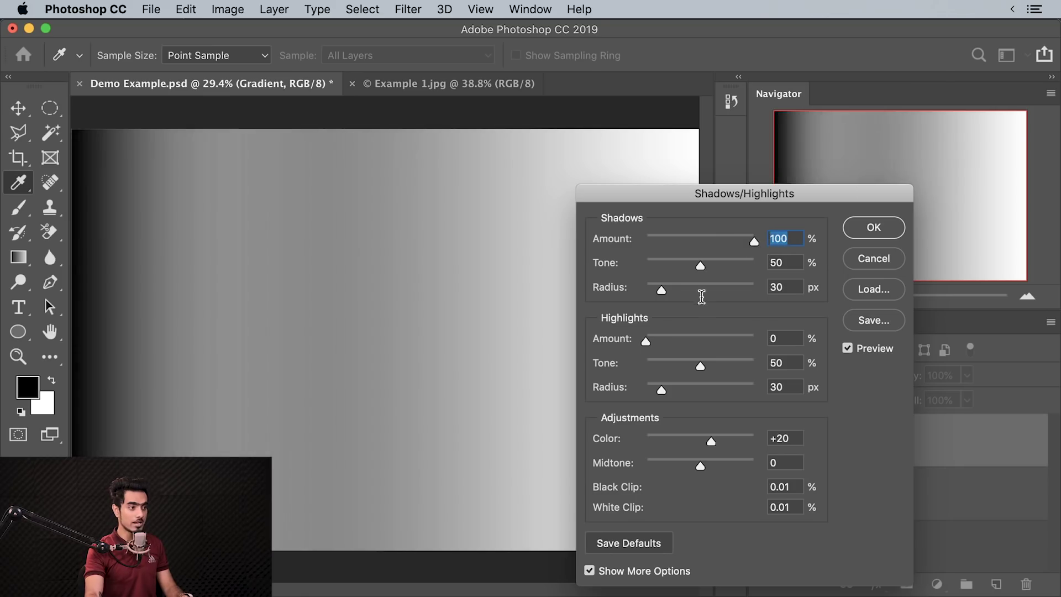
Try Shadows Tone values of 0%, 11% and 20% on the gradient, and settle on 52%
drag(699, 266, 644, 267)
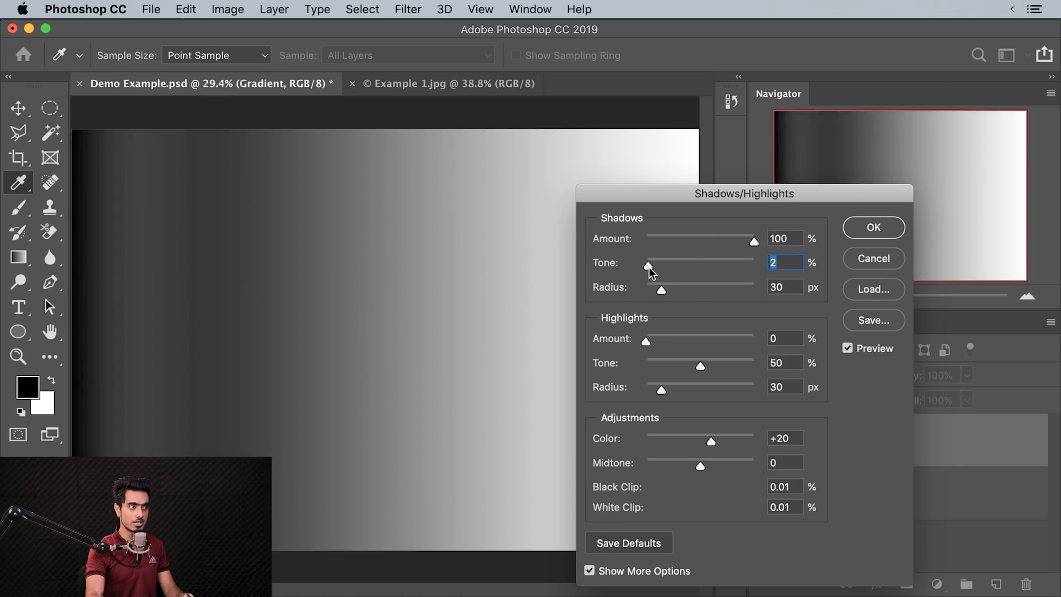
drag(652, 267, 658, 268)
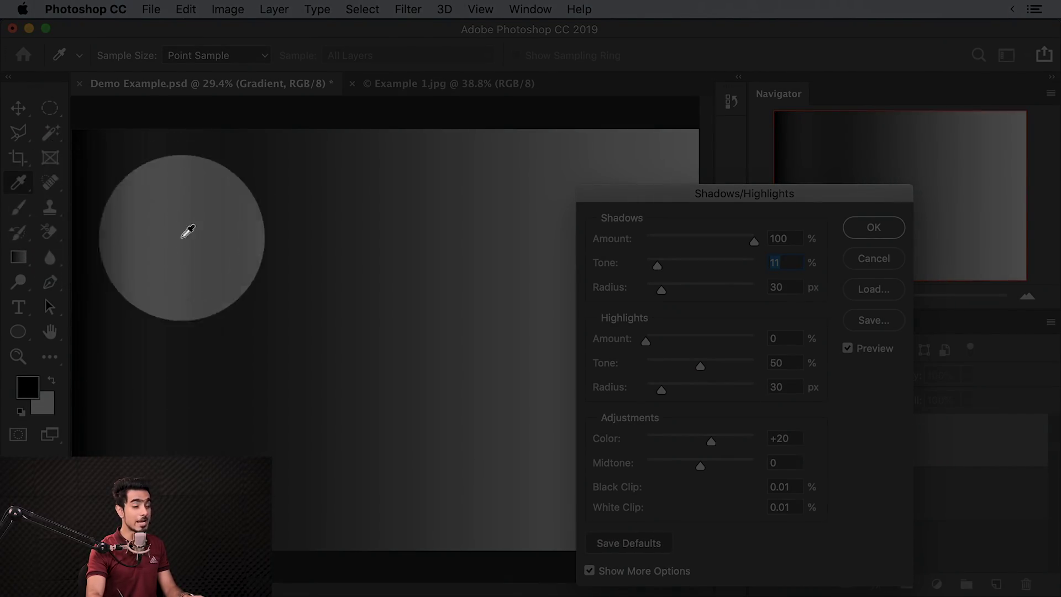
key(shift)
mouse_move(659, 267)
mouse_down()
mouse_move(680, 267)
mouse_move(646, 268)
mouse_up()
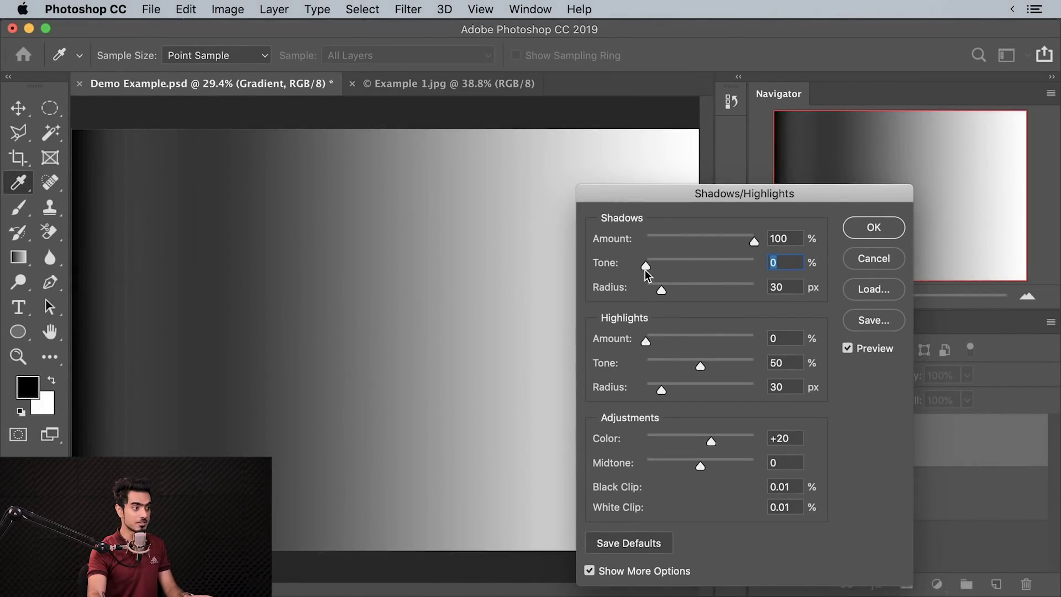
drag(647, 270, 667, 268)
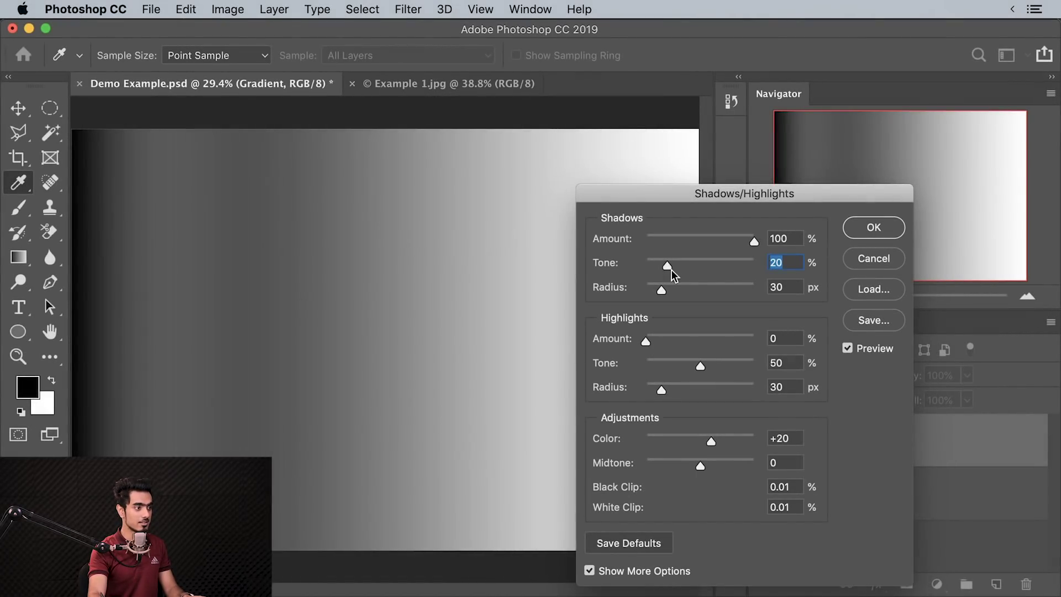
drag(669, 270, 702, 267)
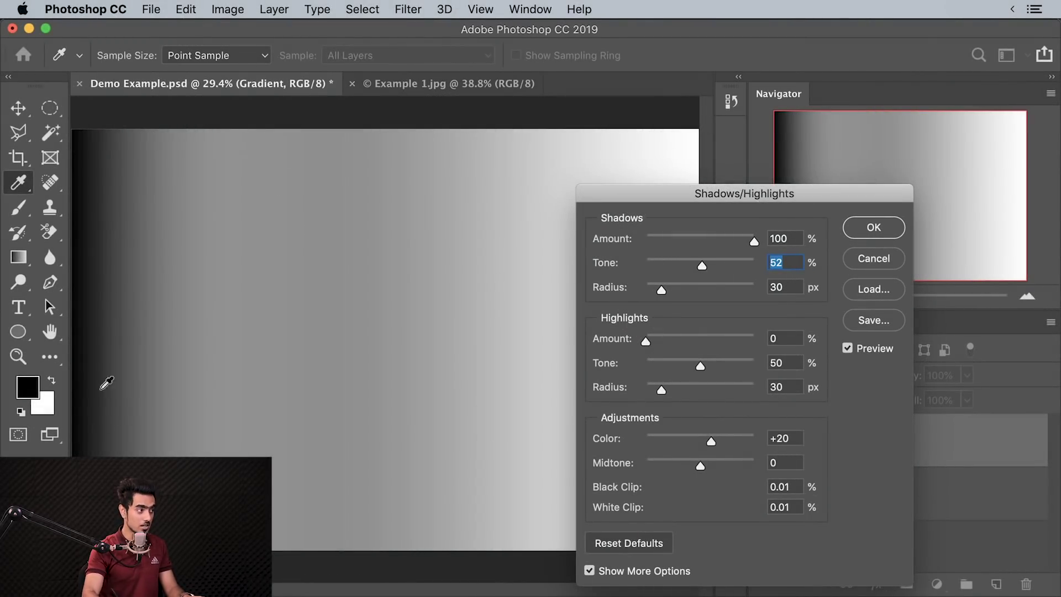
key(shift)
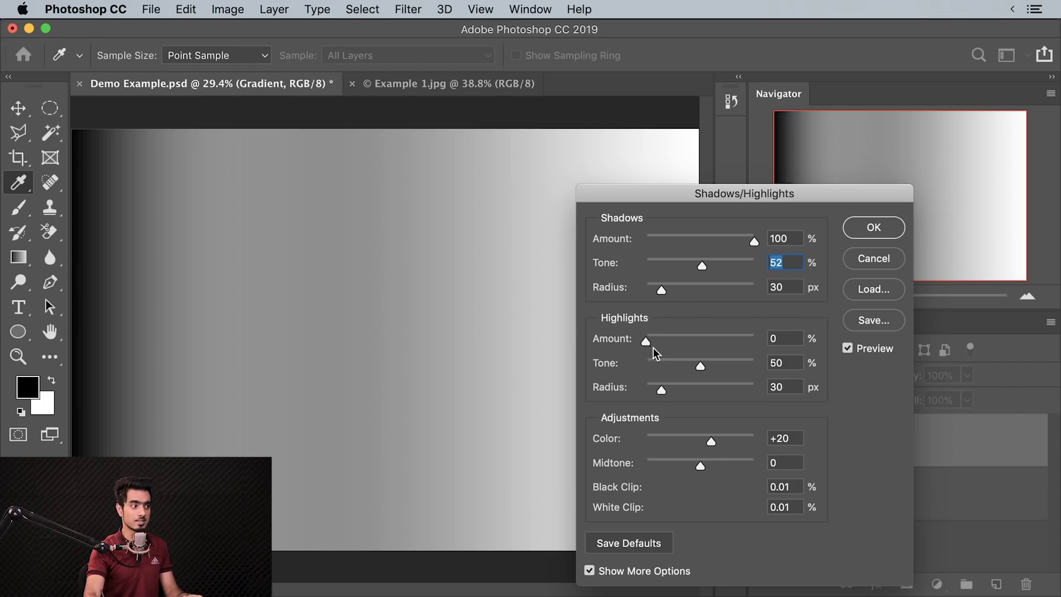
Set the Highlights amount to 57% and Tone to 36%, and cancel the Shadows/Highlights adjustment
drag(697, 198, 220, 150)
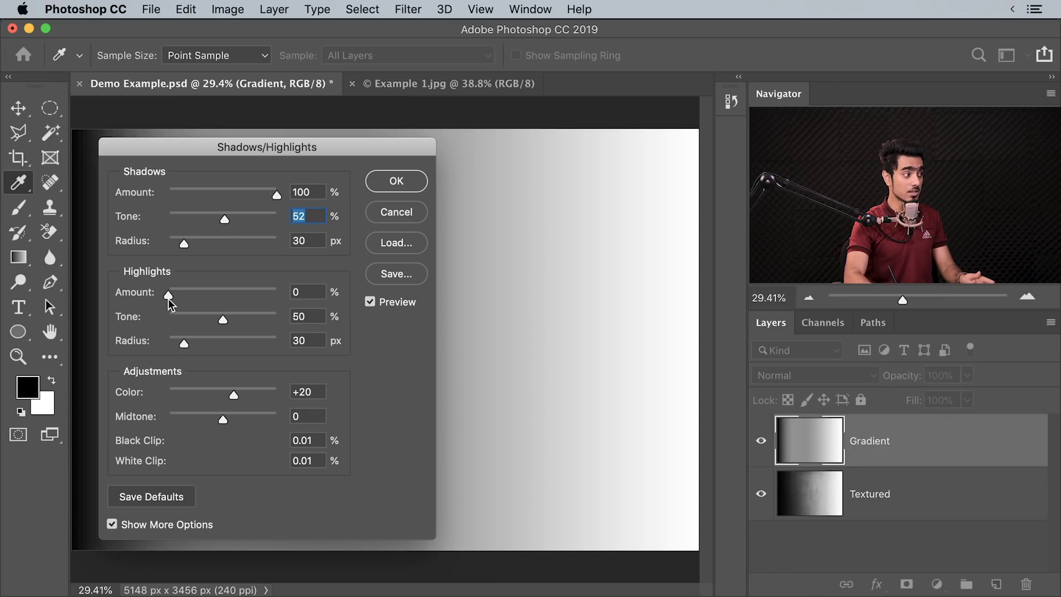
drag(168, 296, 205, 332)
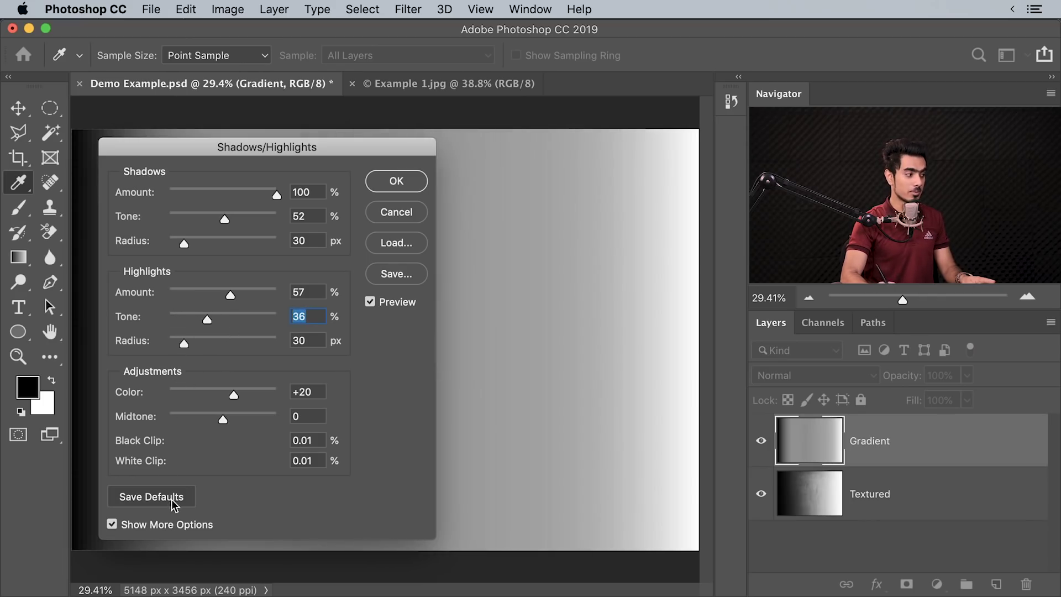
click(396, 214)
Hide the Gradient layer, select the Textured layer, and switch its visibility off and back on
key(v)
click(762, 441)
click(846, 497)
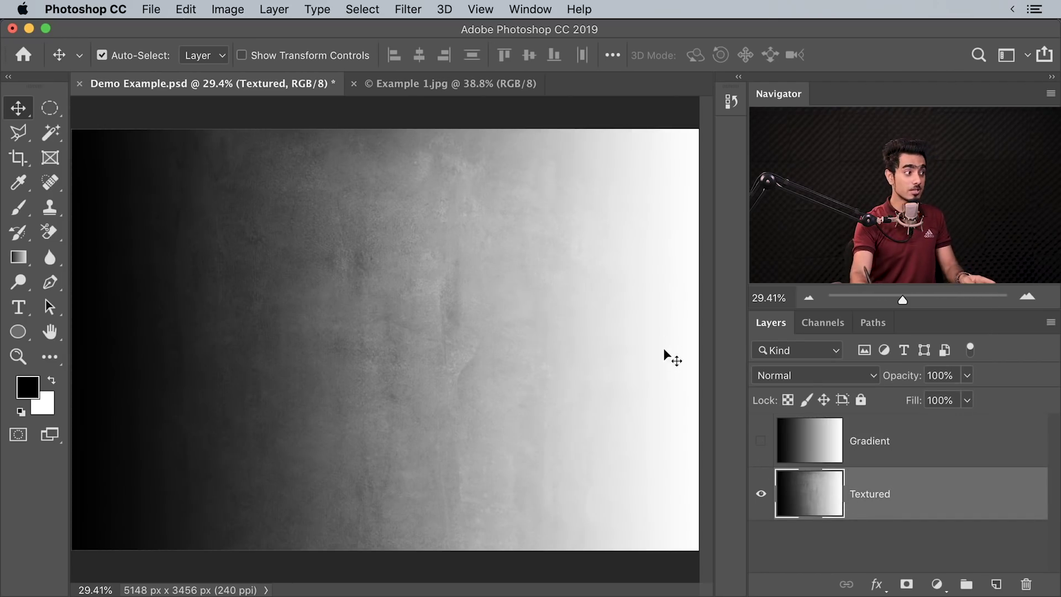
click(762, 500)
click(762, 500)
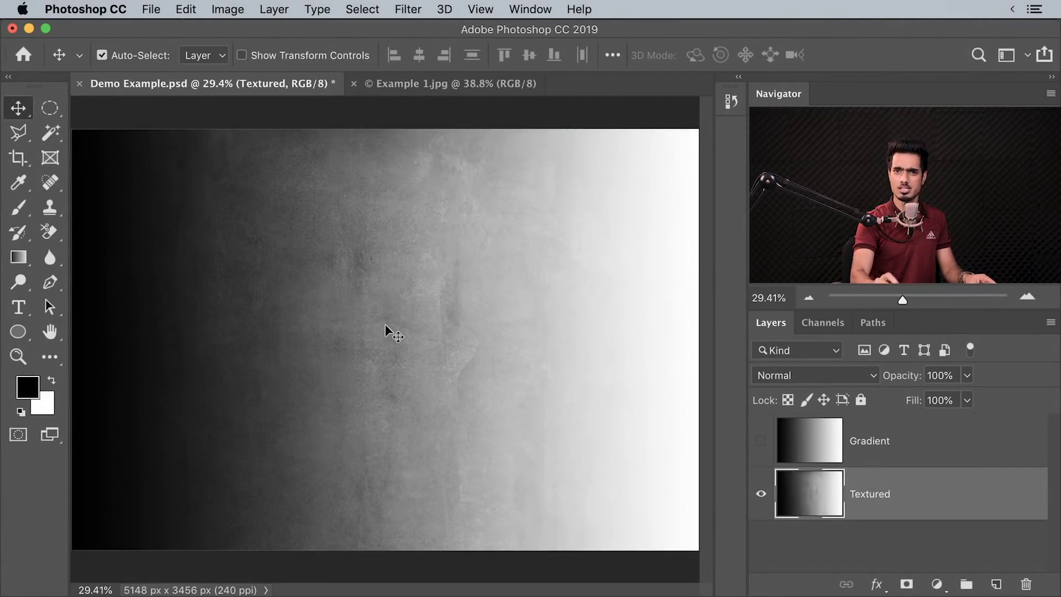
Open Shadows/Highlights for the Textured layer and set the Shadows amount to 45%
click(227, 9)
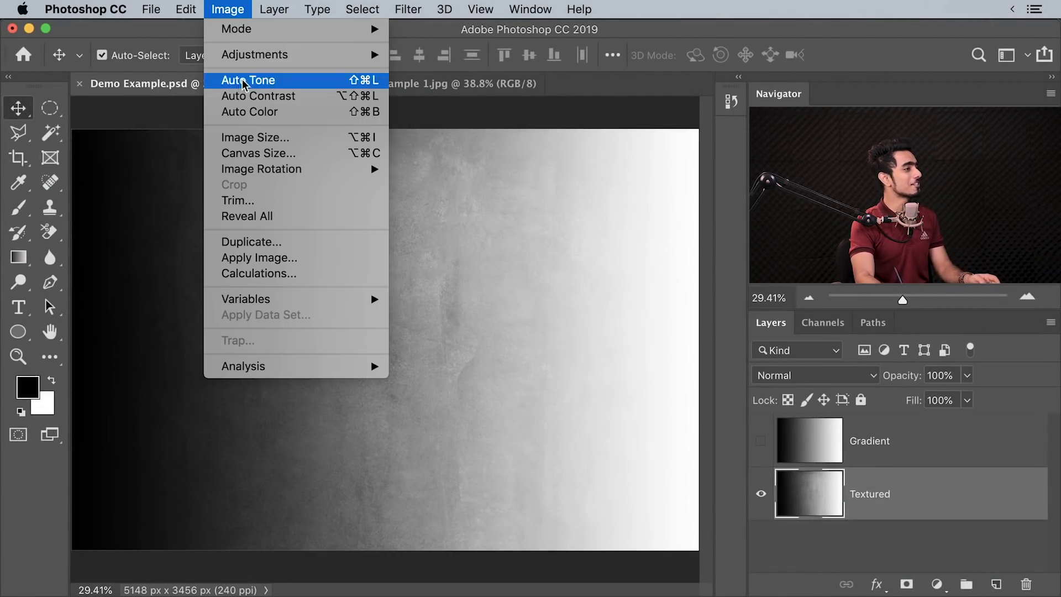
mouse_move(267, 58)
click(464, 336)
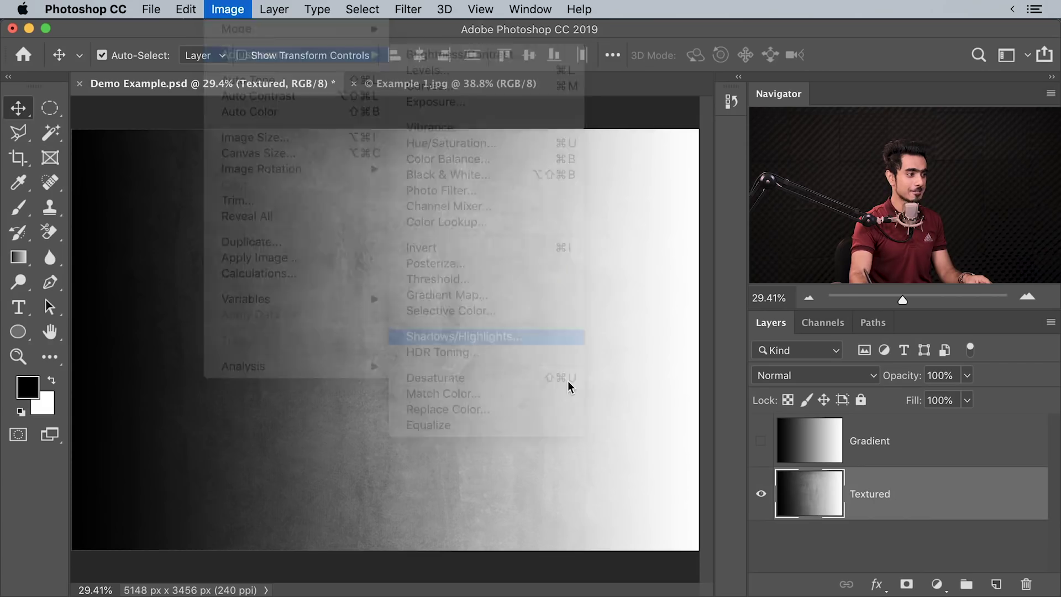
drag(256, 154, 697, 198)
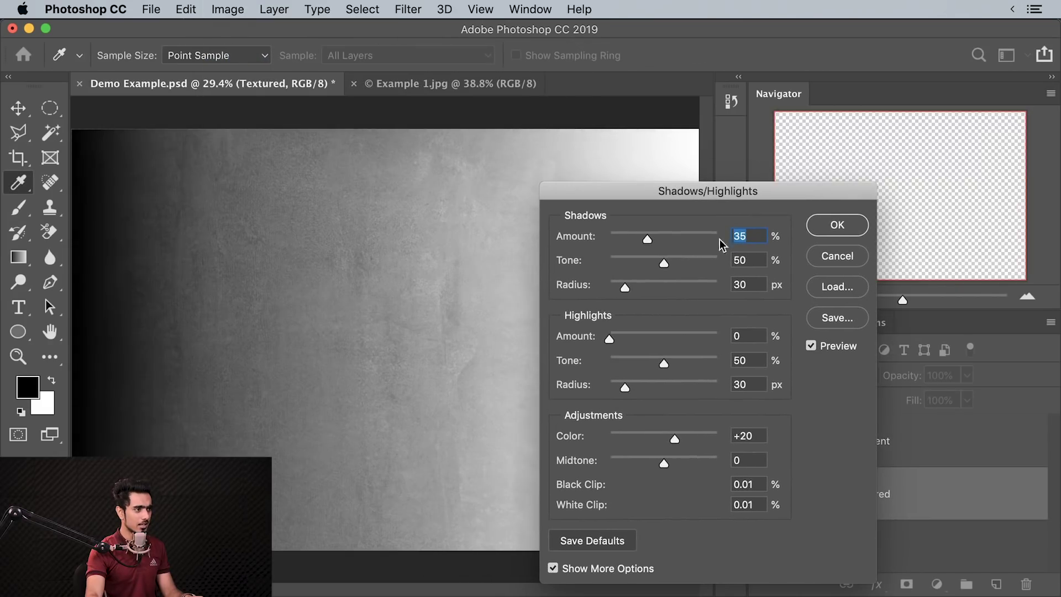
drag(648, 237, 658, 236)
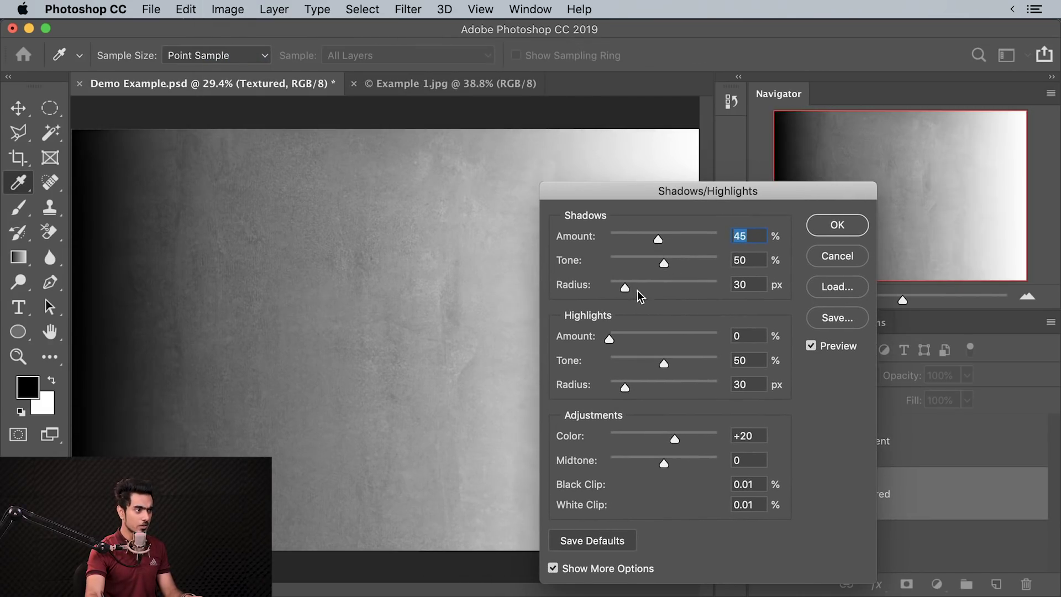
Compare Shadows Radius values between 0 and 129 px on the texture, and leave the radius at 52 px
drag(625, 288, 671, 290)
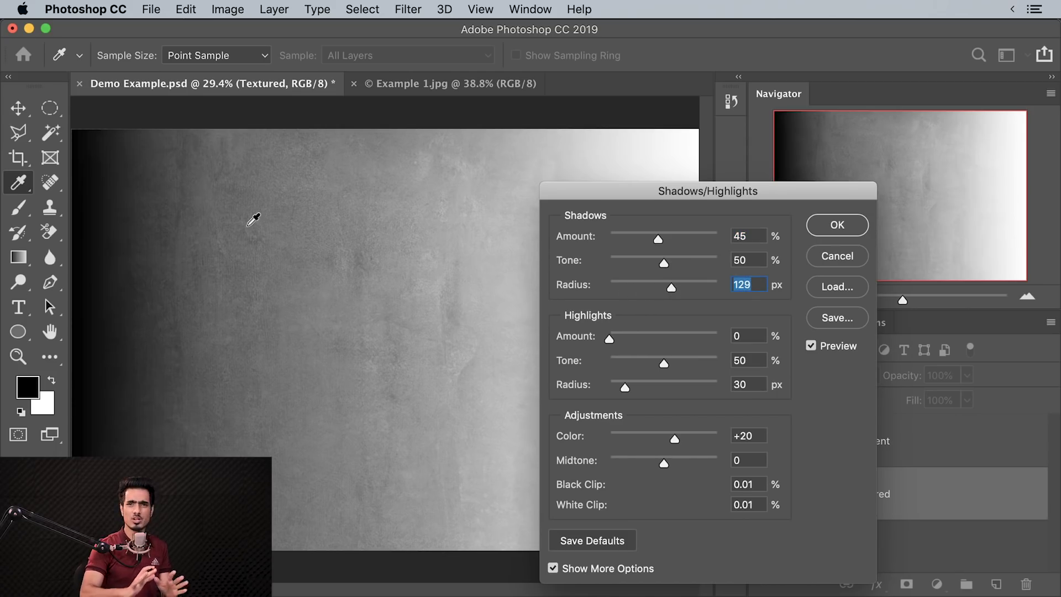
drag(671, 288, 616, 288)
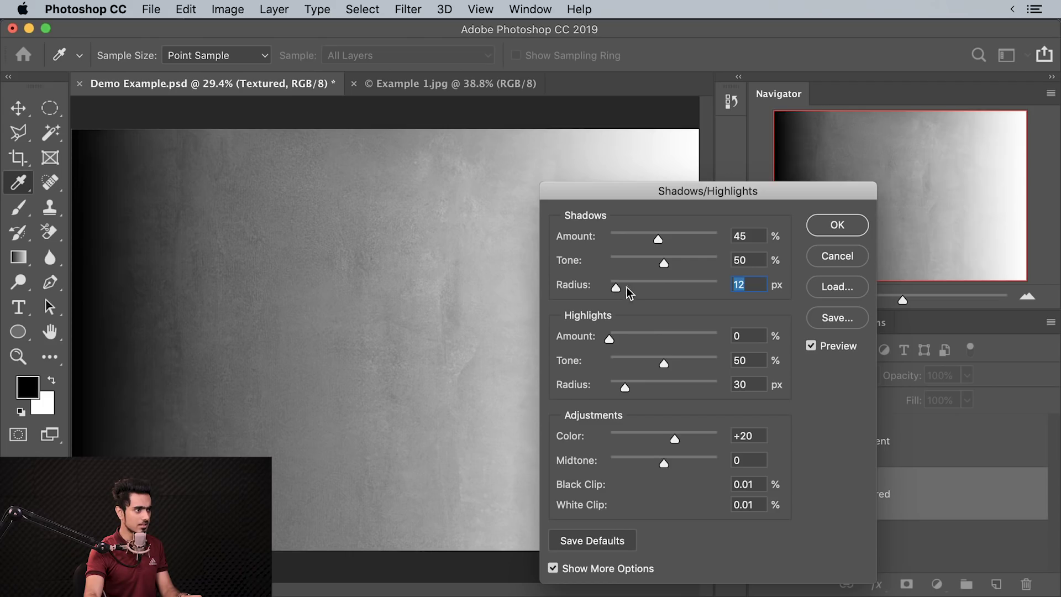
drag(625, 290, 612, 293)
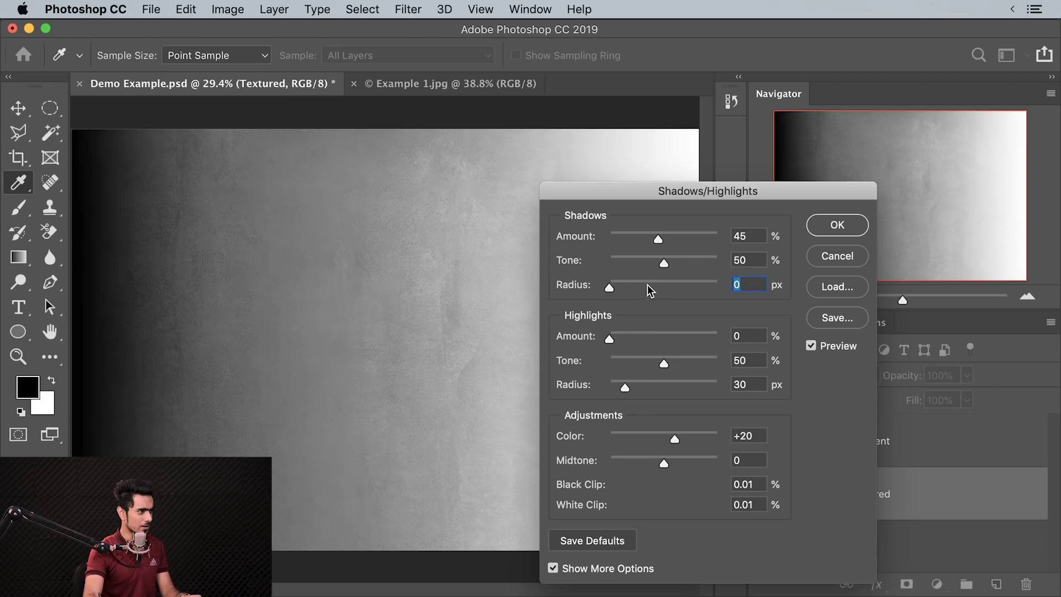
drag(662, 286, 669, 287)
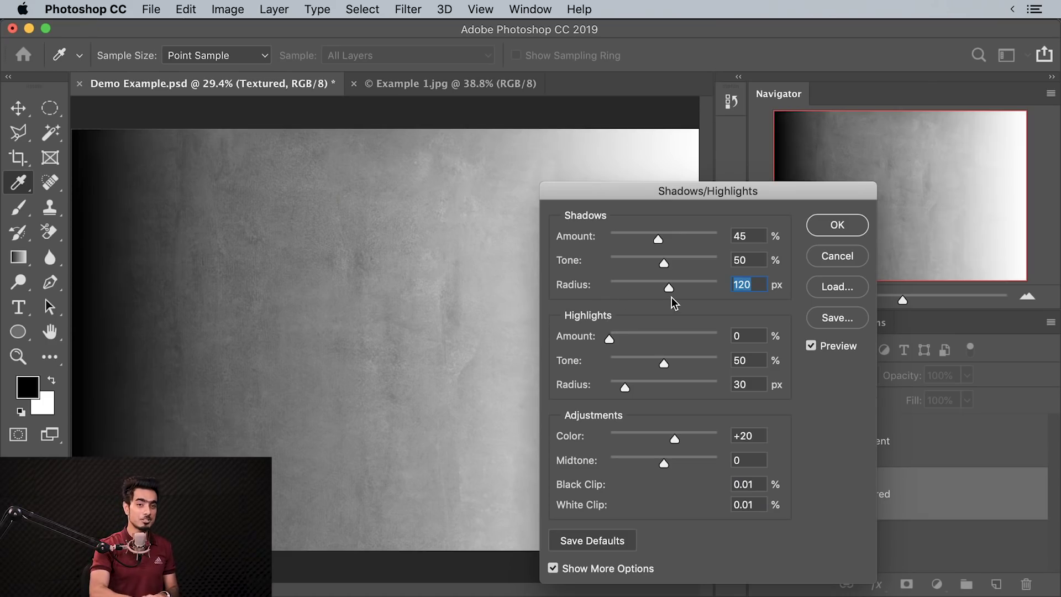
drag(667, 287, 638, 289)
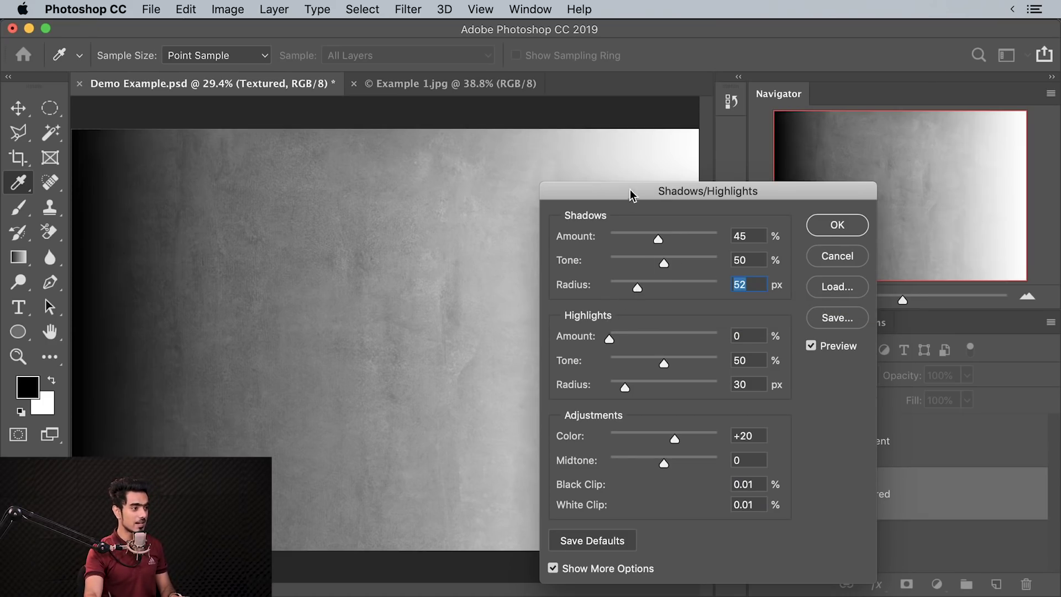
Set the Highlights amount to 53%, try Radius values of 108 and 51 px, and cancel the adjustment
drag(635, 188, 230, 164)
drag(206, 316, 261, 313)
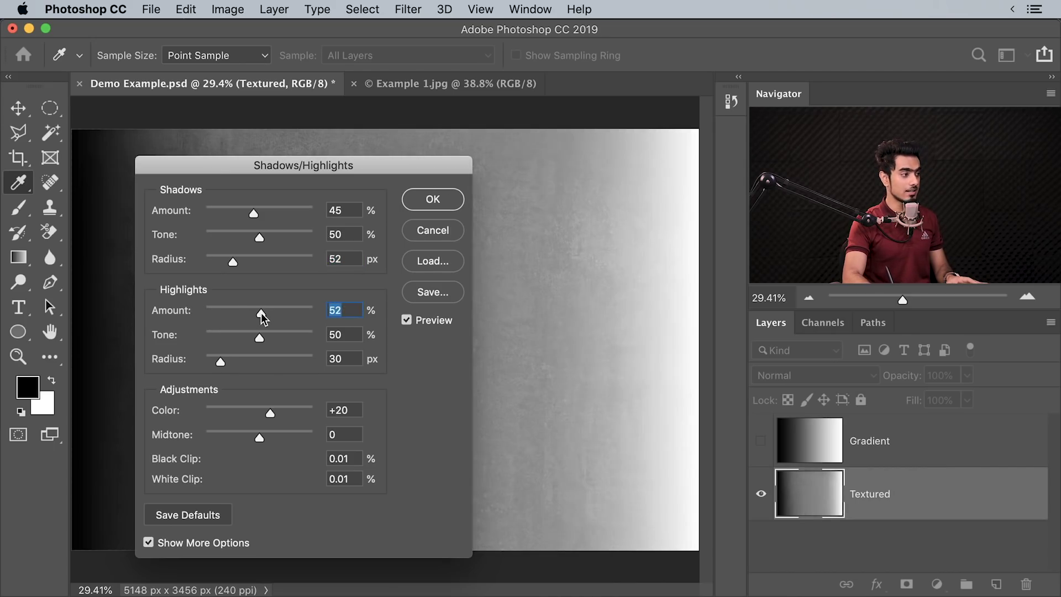
drag(220, 363, 262, 358)
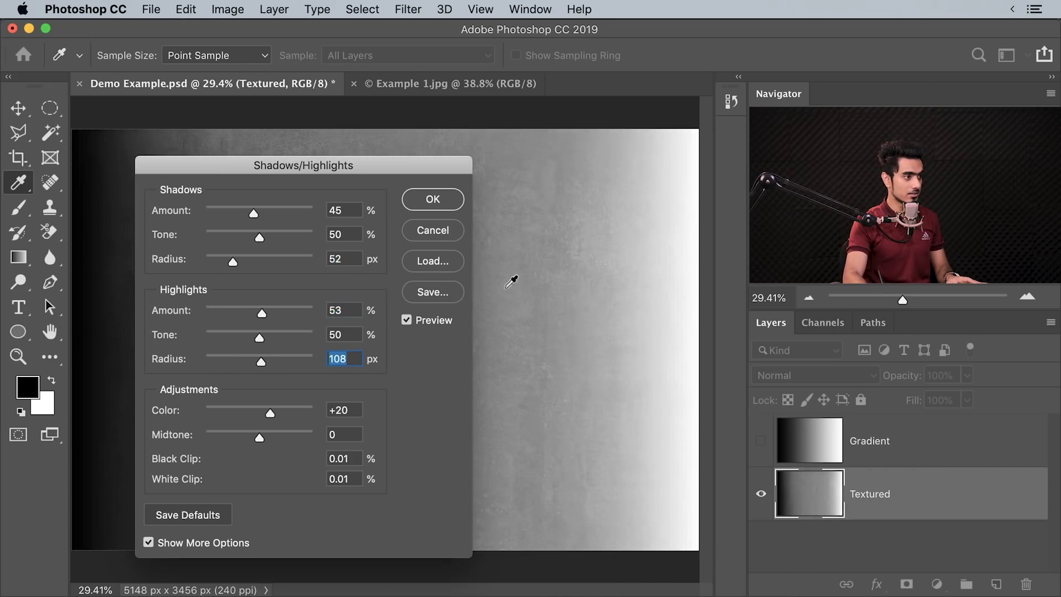
drag(261, 362, 232, 362)
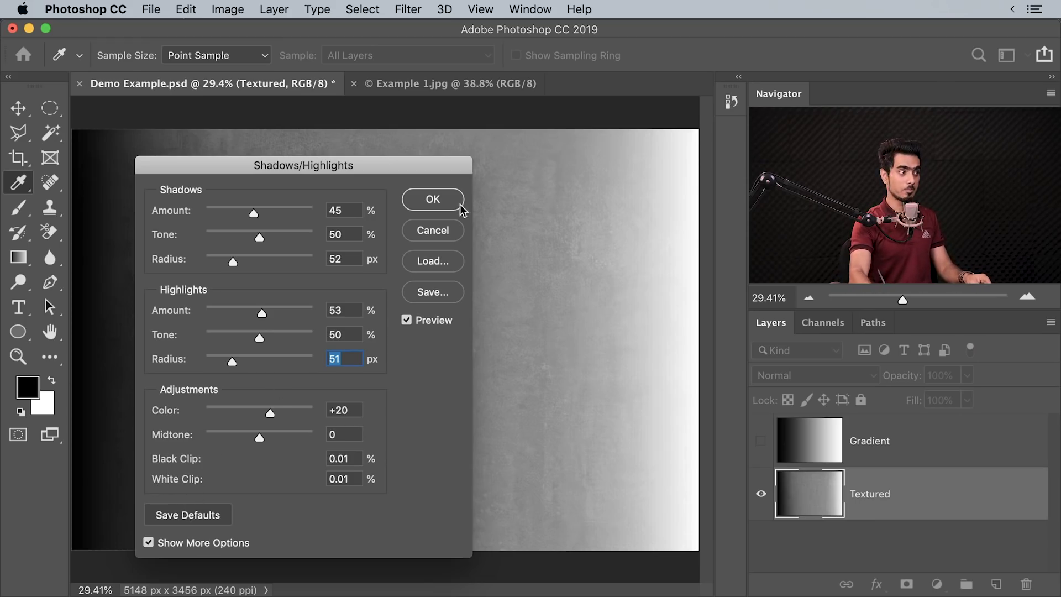
click(432, 230)
Select the Gradient layer and make it visible again
click(870, 441)
click(761, 441)
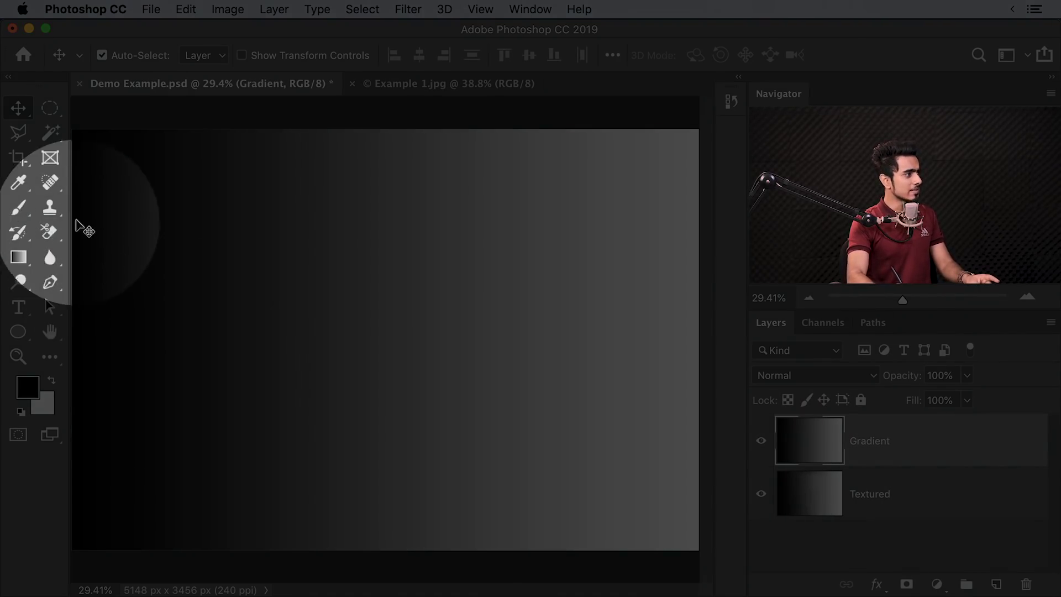
Flatten the Gradient layer's contrast with a Curves adjustment, lowering the white output to 164 and raising the black output to about 70
key(d)
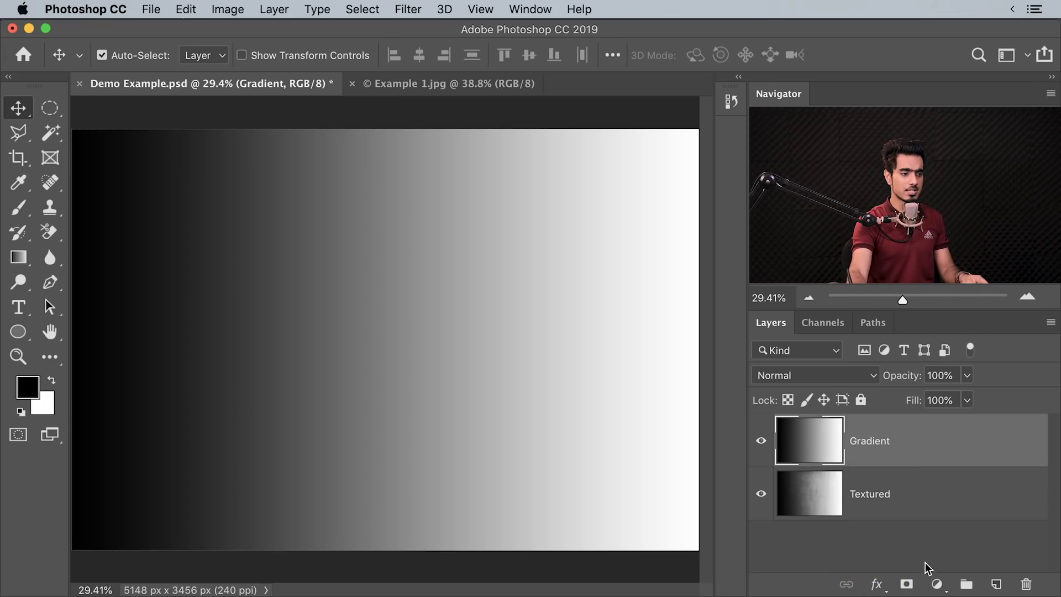
click(228, 8)
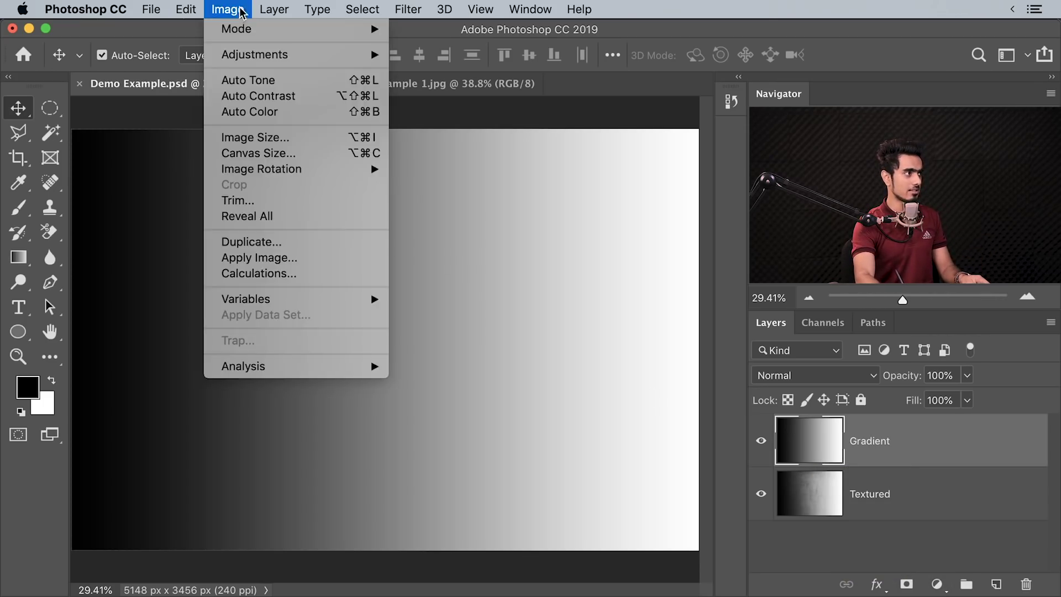
mouse_move(362, 53)
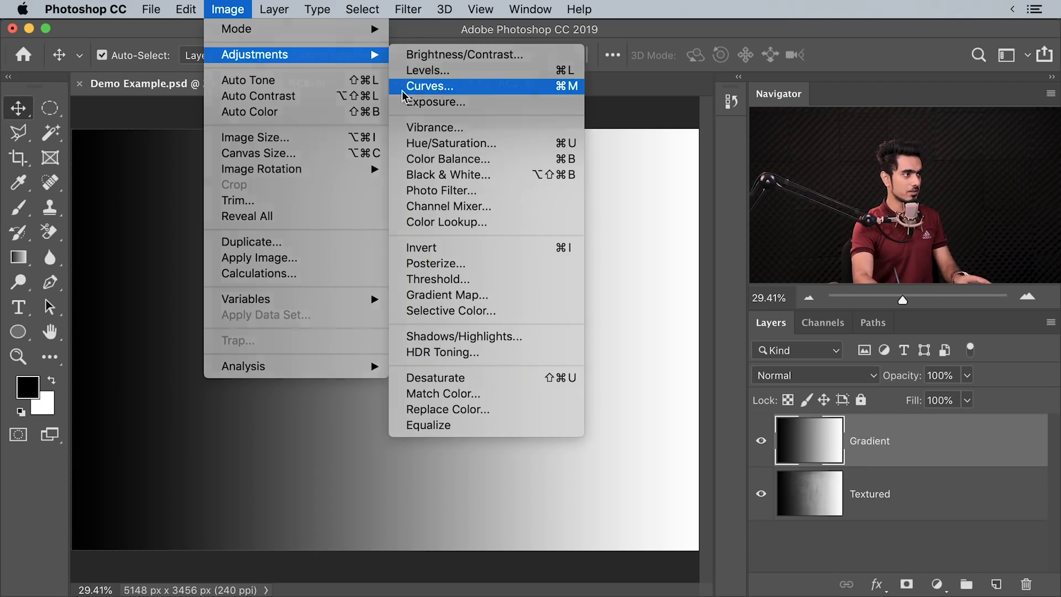
click(445, 85)
drag(550, 165, 561, 247)
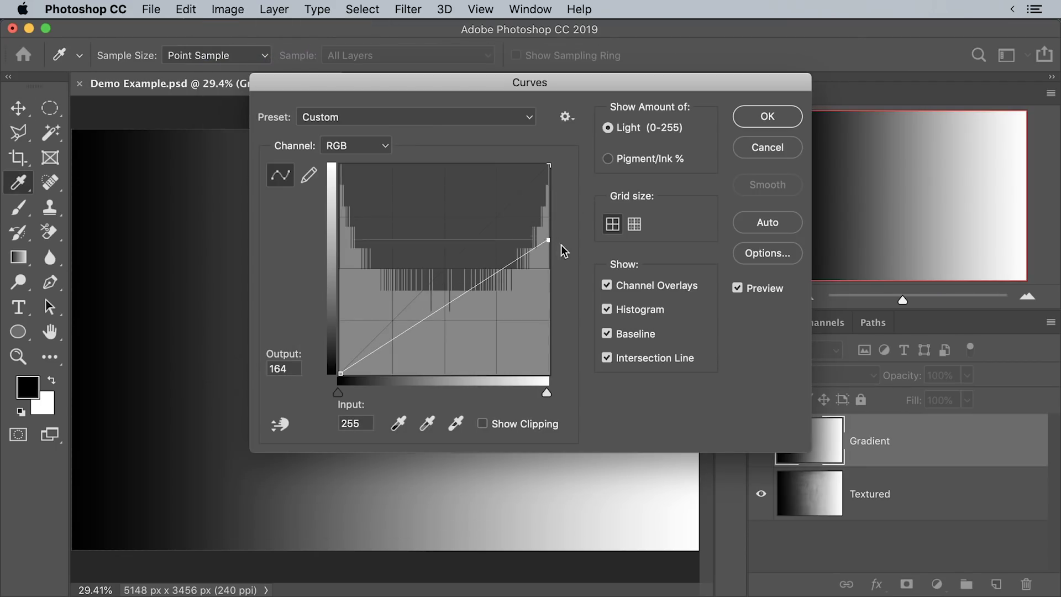
drag(341, 373, 335, 315)
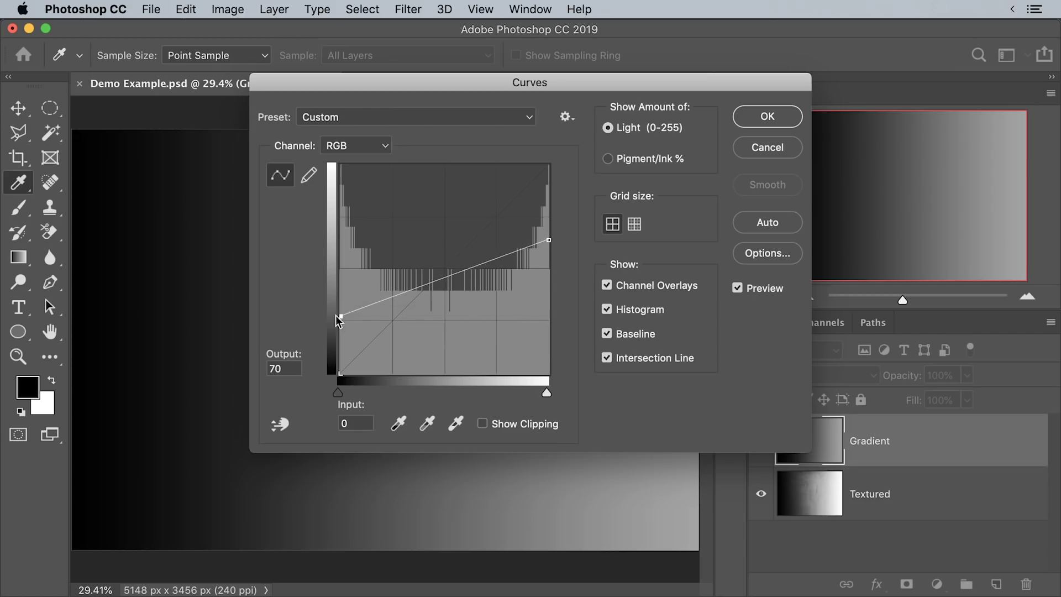
click(767, 116)
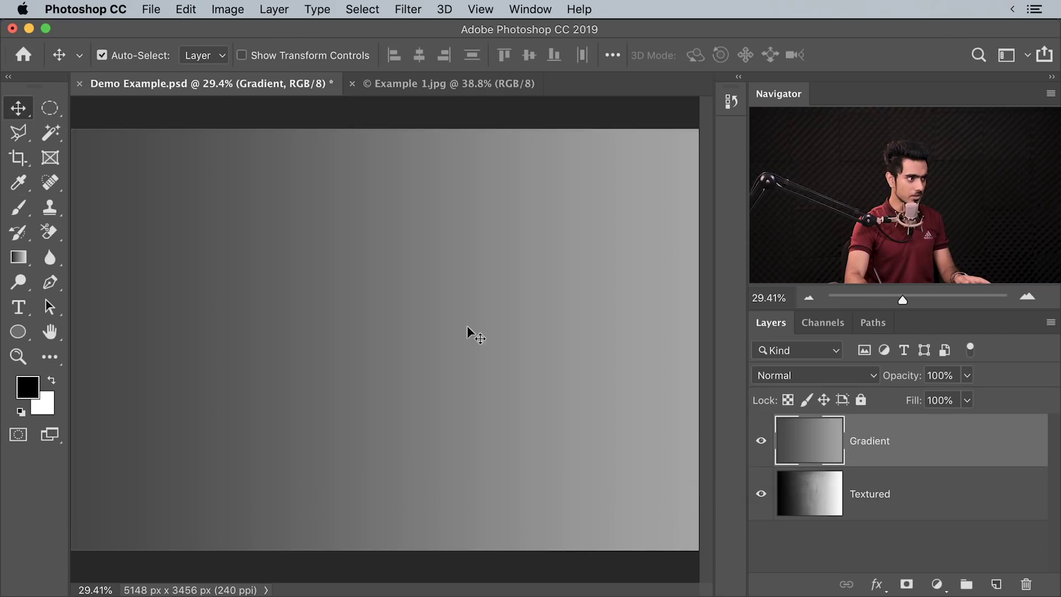
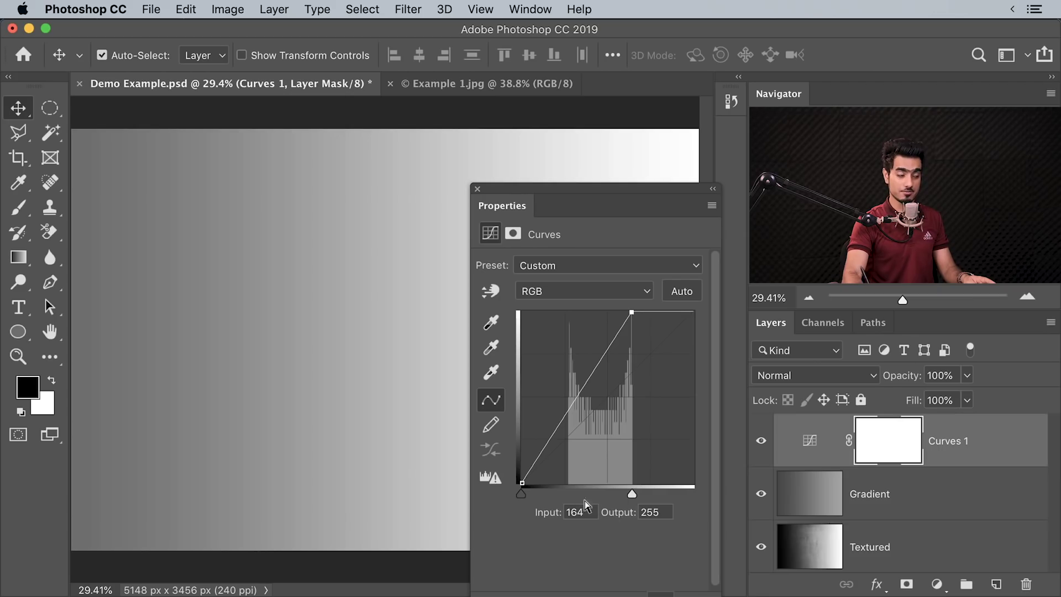
Set the Curves 1 adjustment layer's black input to 67, and delete that adjustment layer
drag(523, 494, 567, 499)
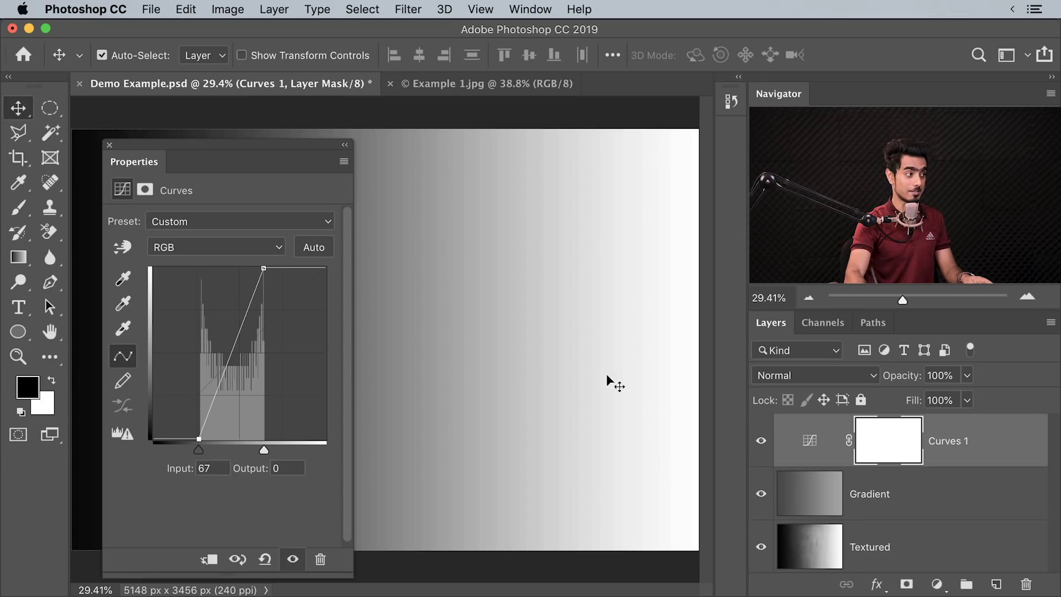
click(110, 145)
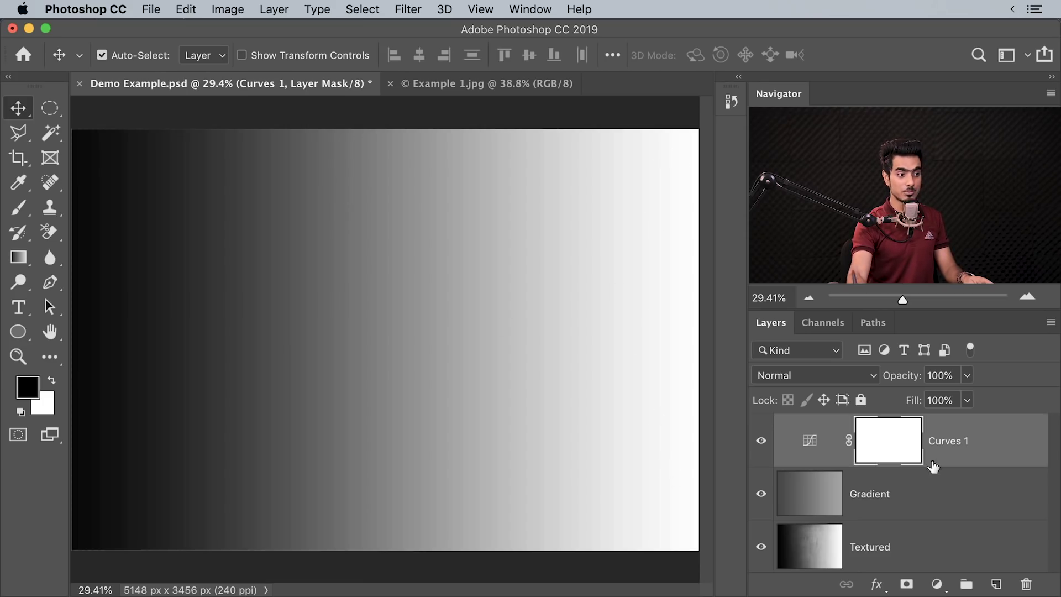
drag(993, 445, 1019, 582)
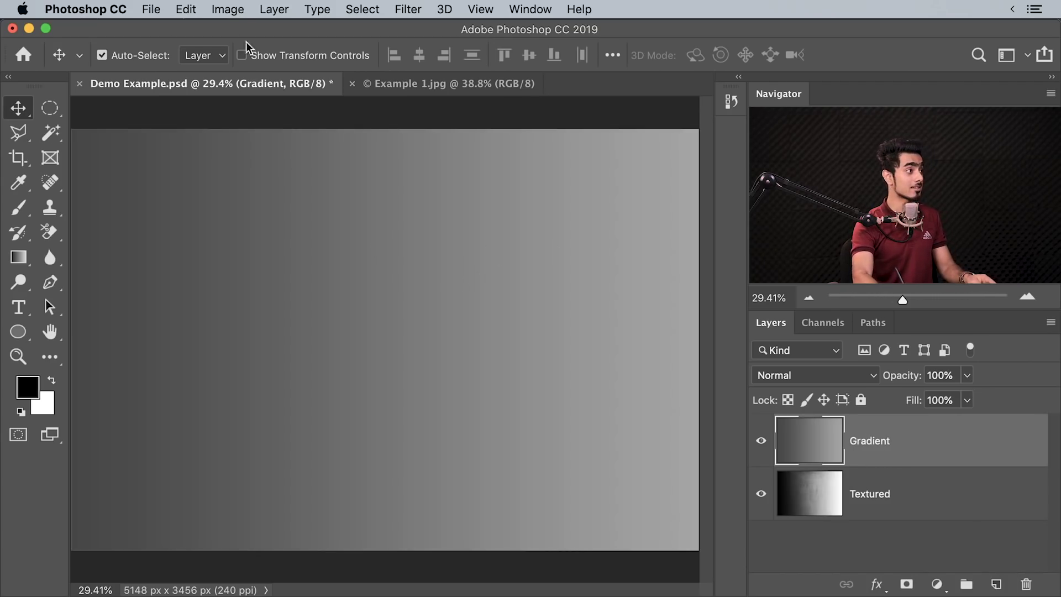
Open Shadows/Highlights for the low-contrast Gradient layer and set the Shadows amount to 0%
click(236, 12)
mouse_move(260, 66)
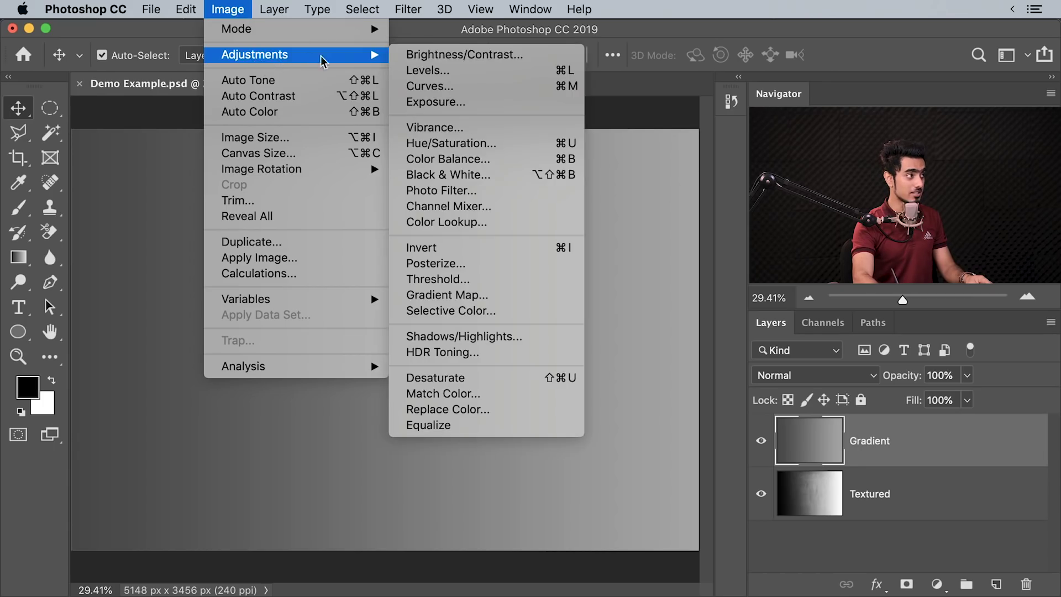
click(504, 343)
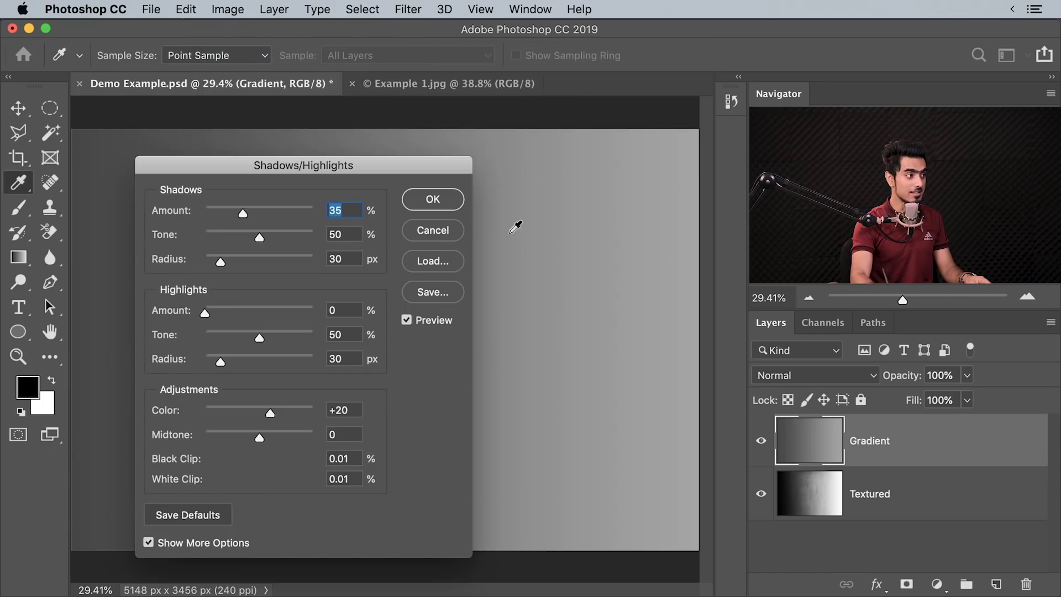
drag(305, 164, 585, 152)
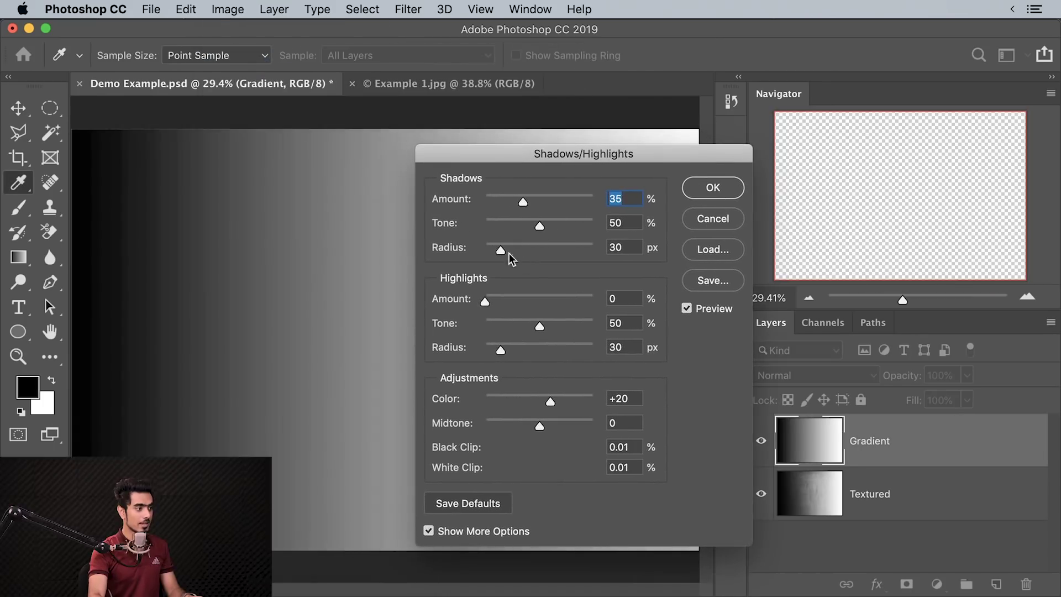
drag(524, 203, 485, 203)
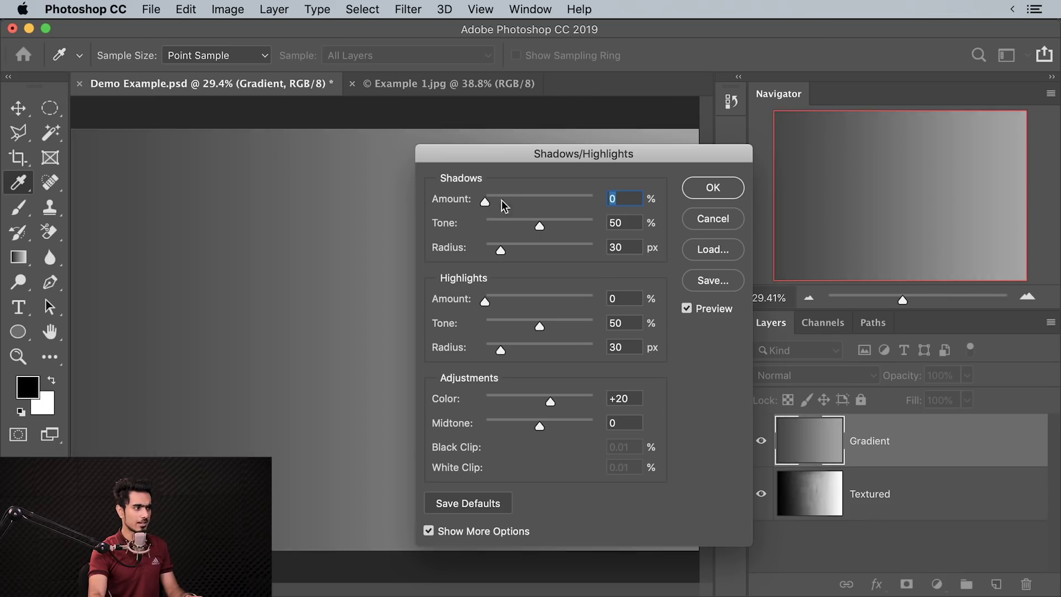
Set the Highlights amount to 1% and both the Black Clip and White Clip to 0%
drag(520, 159, 635, 246)
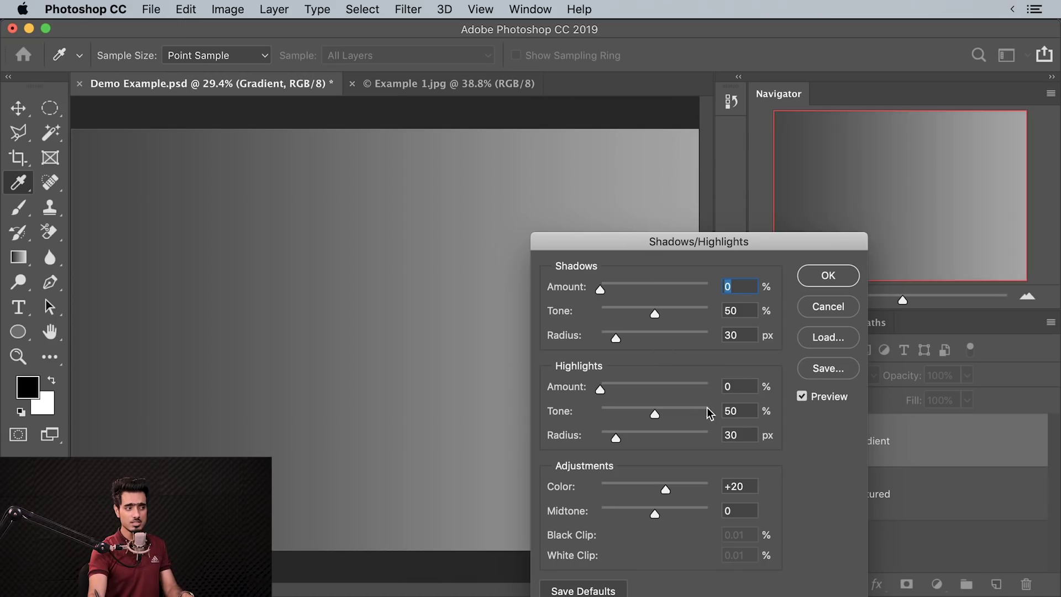
double_click(729, 387)
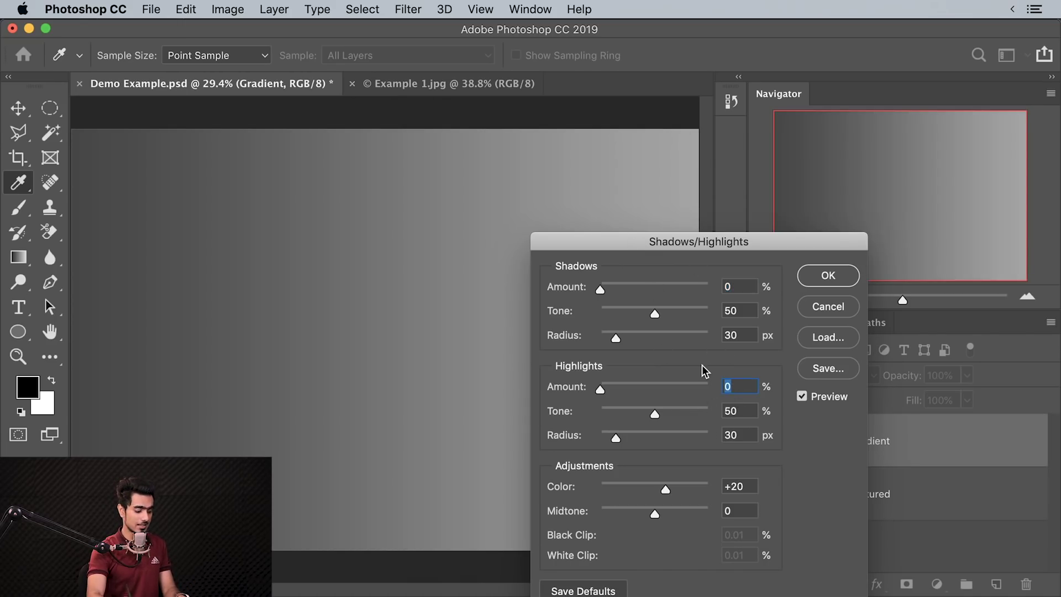
text(1)
drag(640, 235, 727, 144)
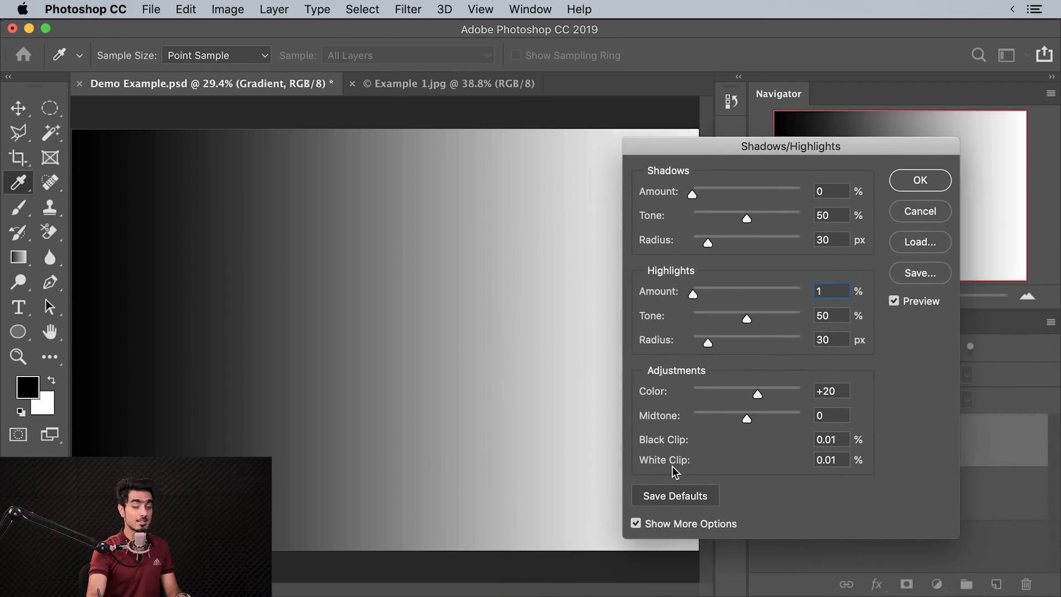
drag(663, 445, 644, 465)
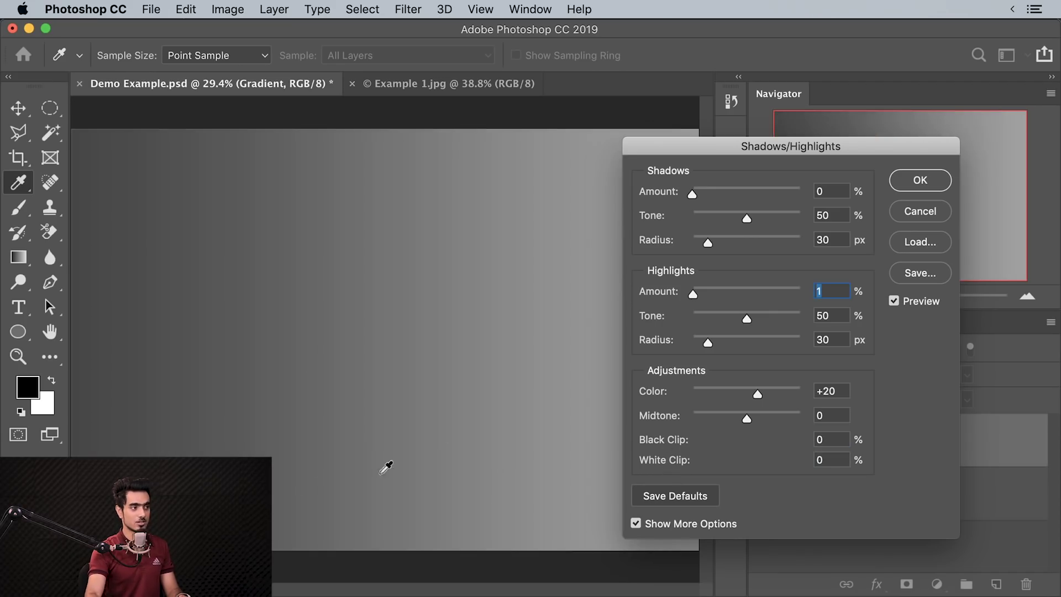
Set the Black Clip to 20% and the White Clip to 20%
click(838, 442)
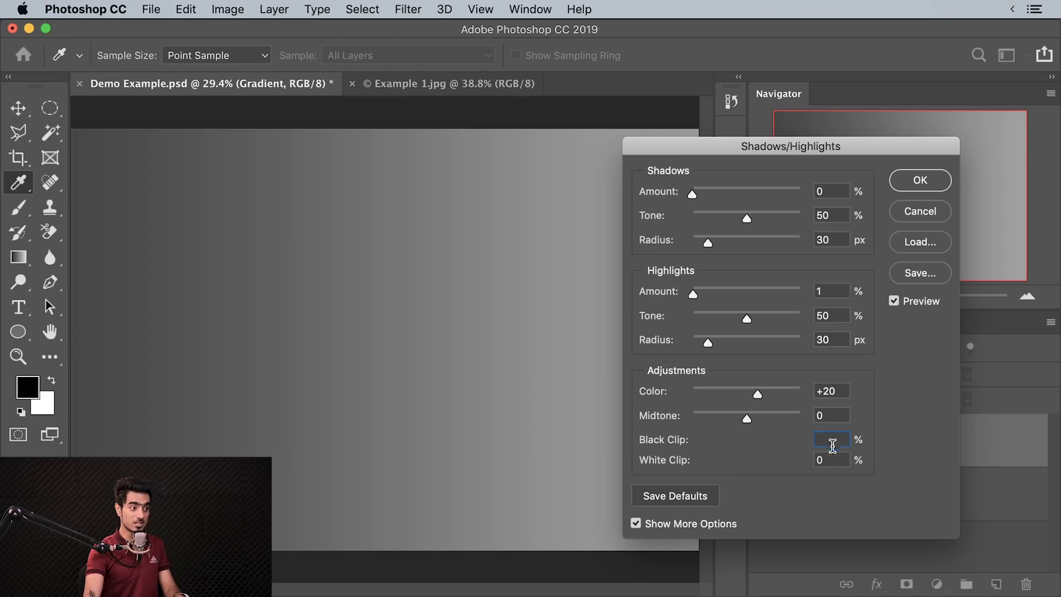
text(20)
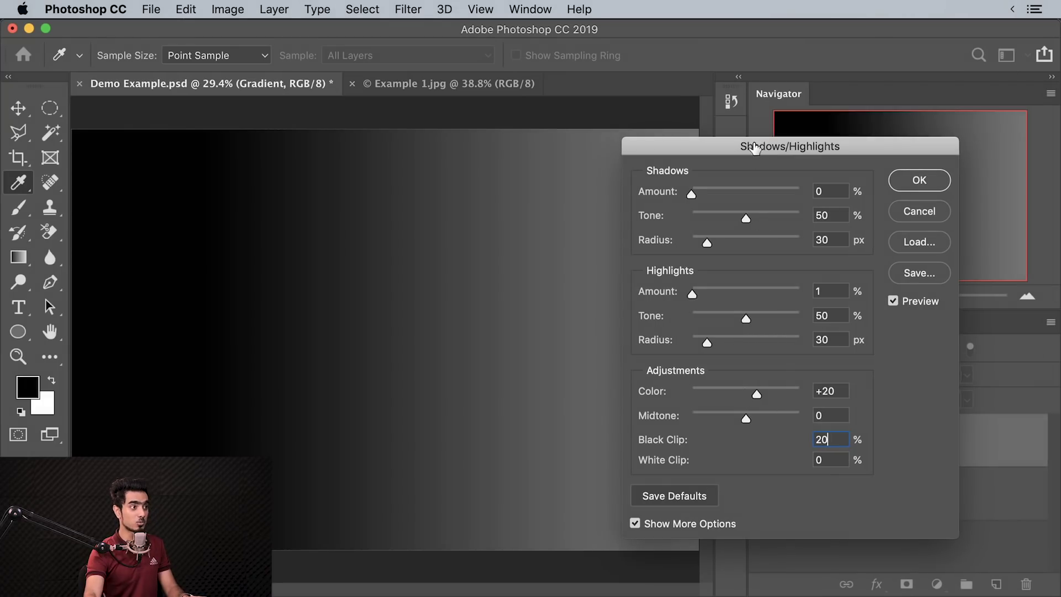
drag(762, 152, 315, 186)
key(Tab)
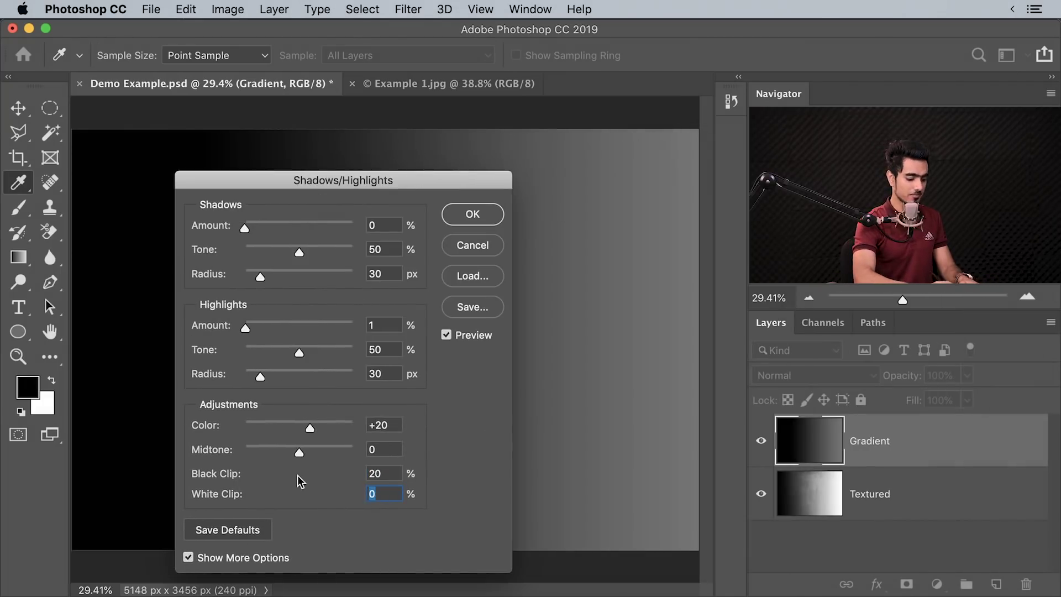
text(20)
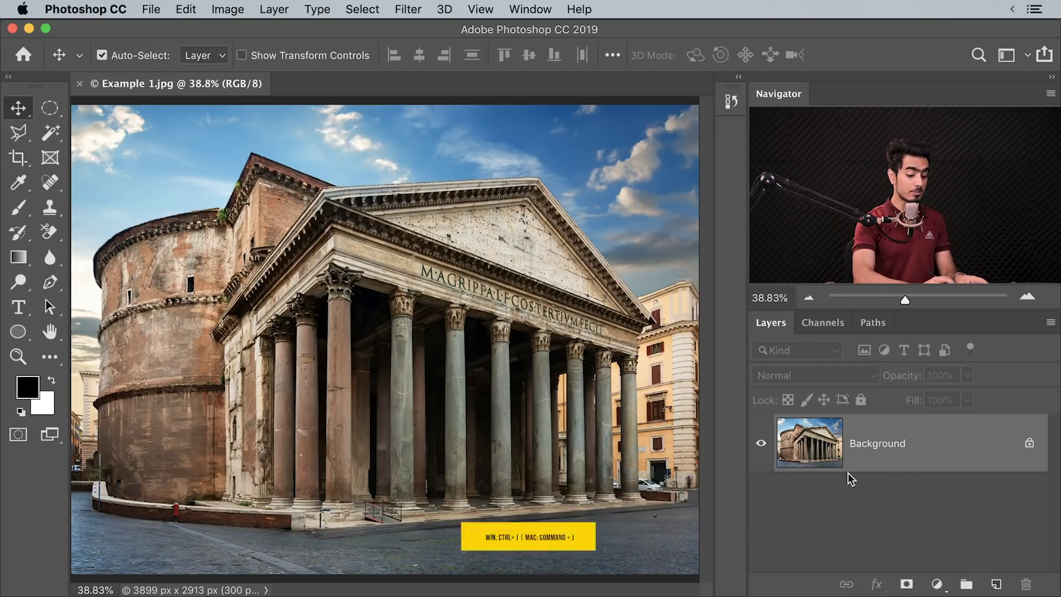
Duplicate the Background layer of the Example 1 photo and convert the copy for Smart Filters
key(super+j)
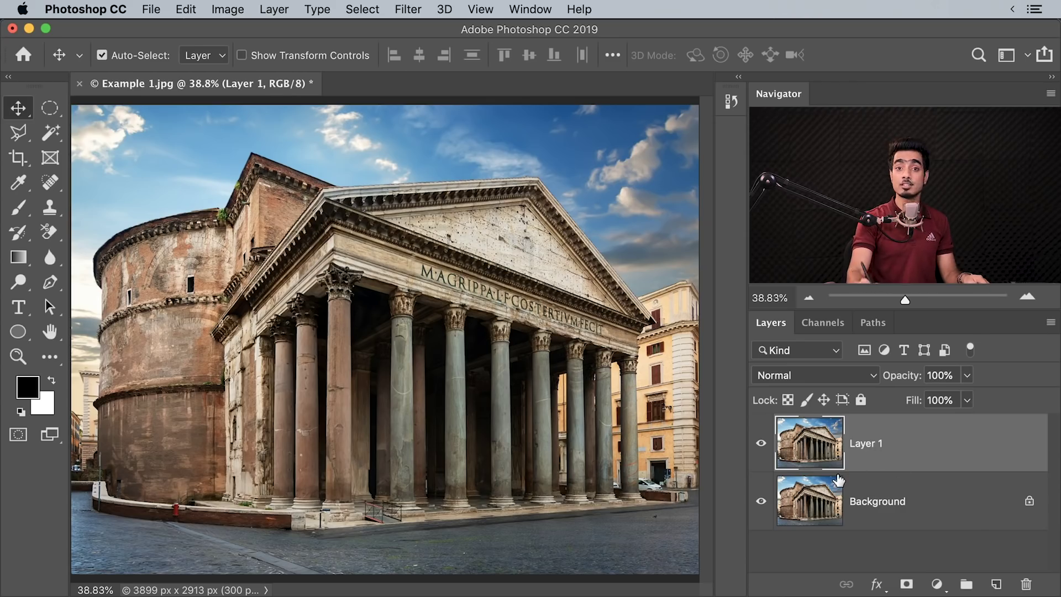
click(409, 11)
click(437, 59)
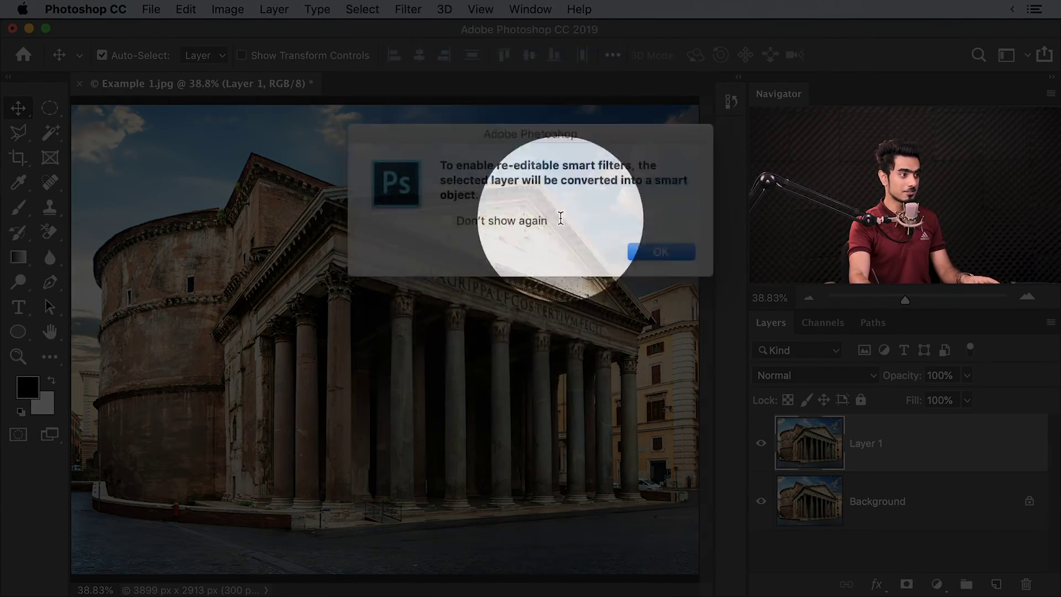
click(658, 250)
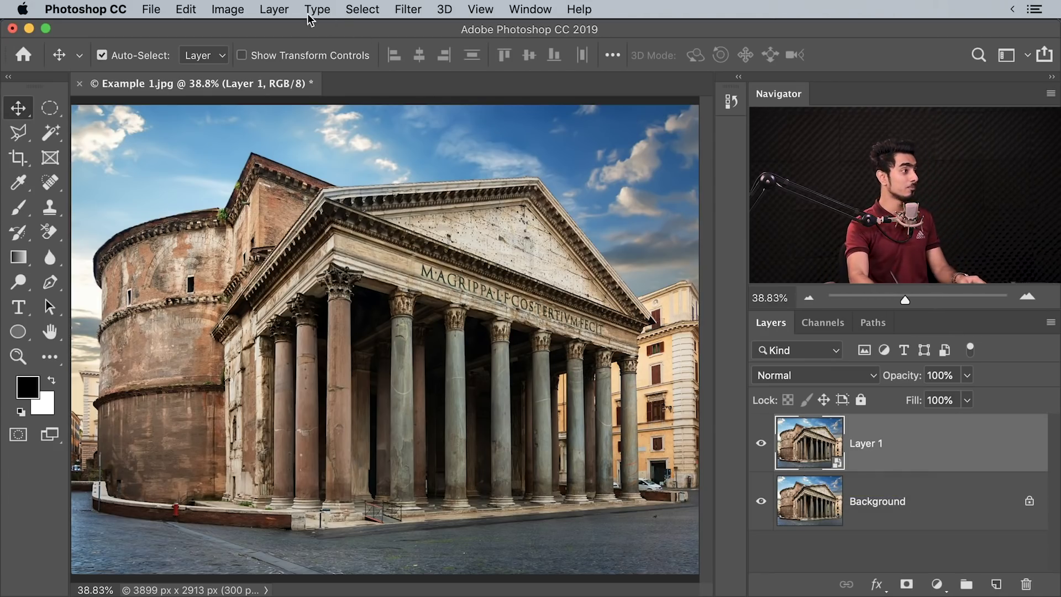
Open Shadows/Highlights for the duplicated photo layer and set the Shadows amount to 59%
click(239, 10)
mouse_move(263, 55)
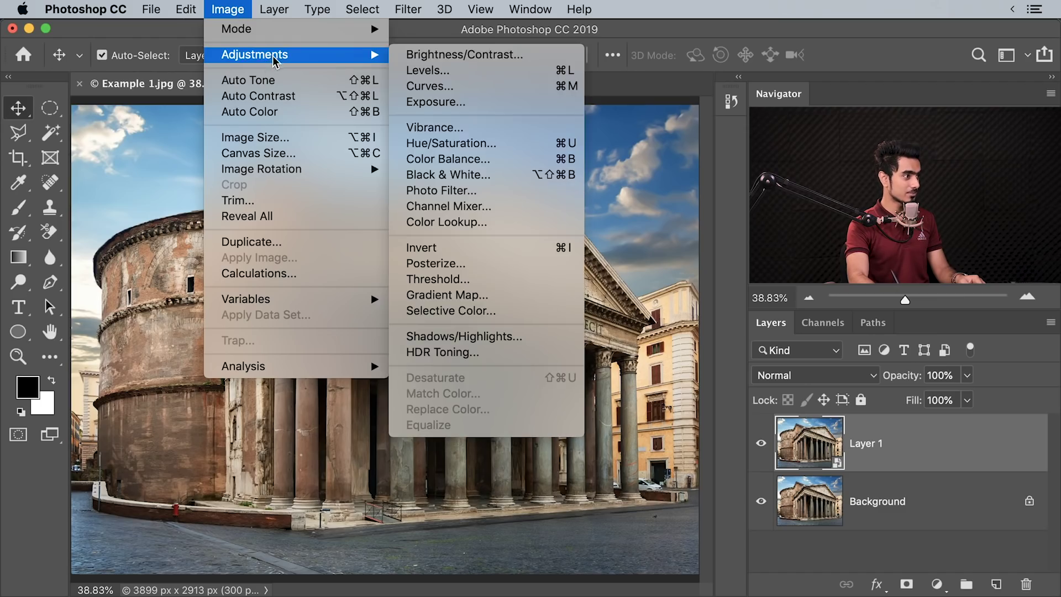
click(477, 341)
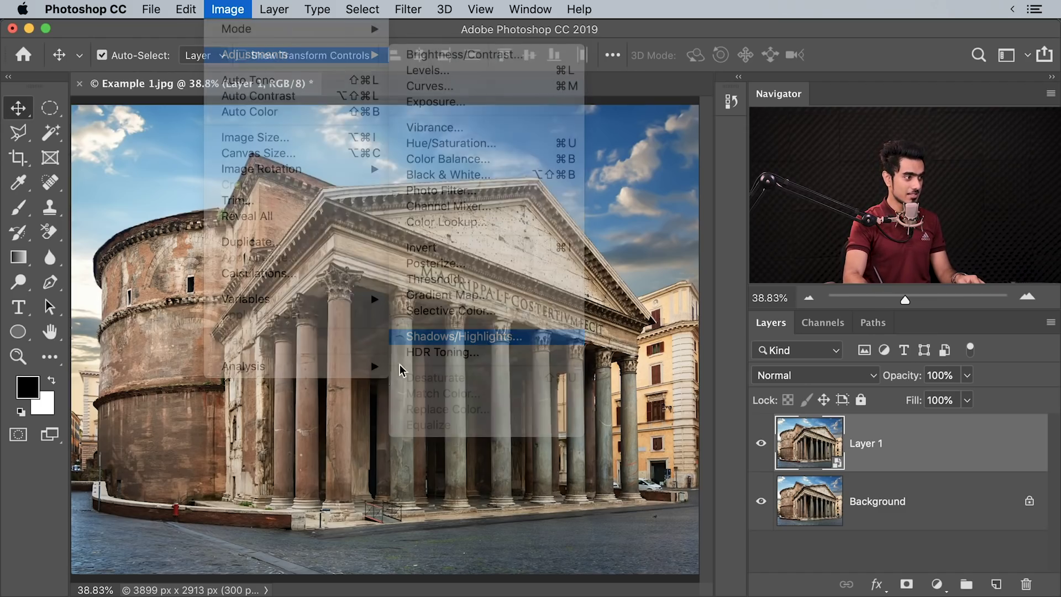
drag(547, 75, 843, 122)
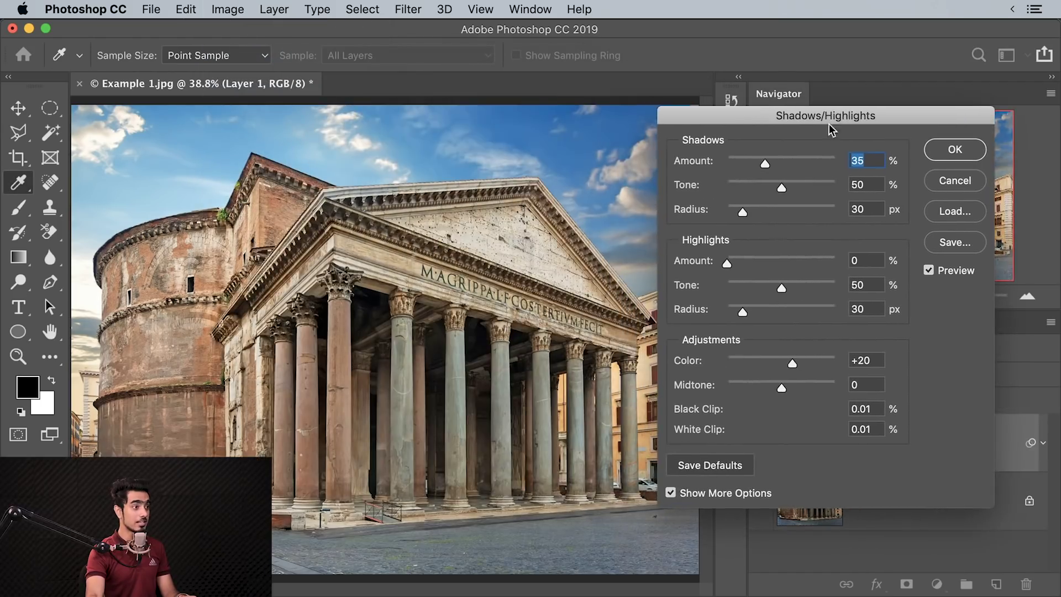
drag(768, 162, 789, 162)
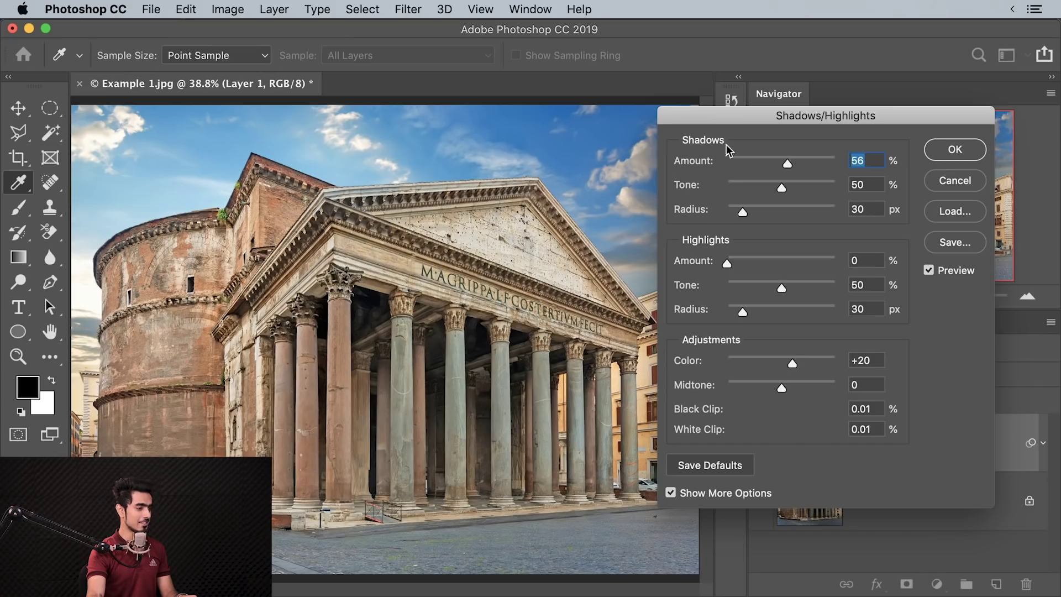
drag(789, 163, 790, 164)
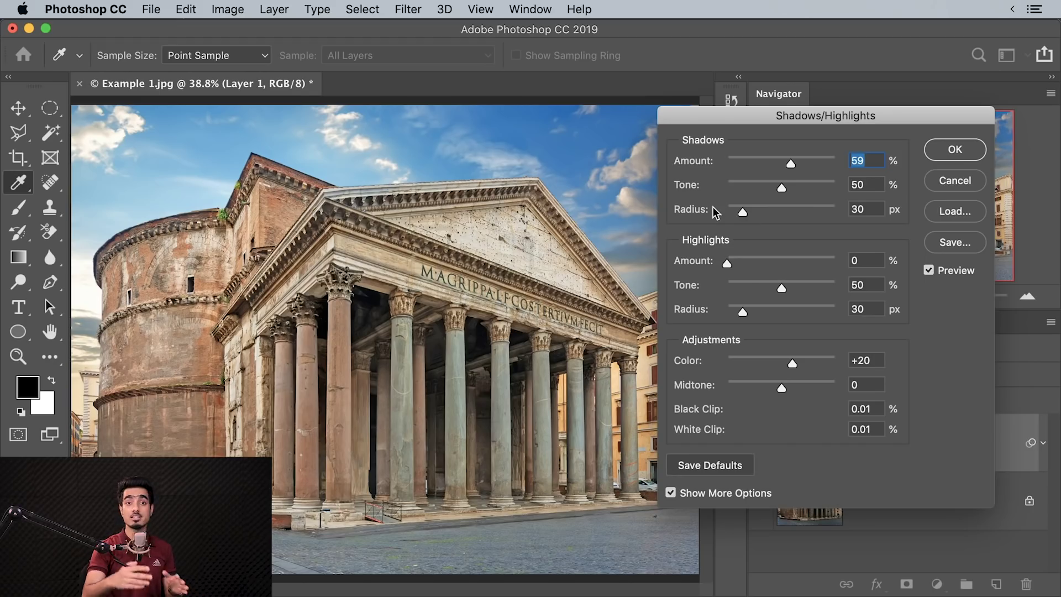
Set the Shadows Tone to 37% and compare the photo with the preview off and on
mouse_move(716, 213)
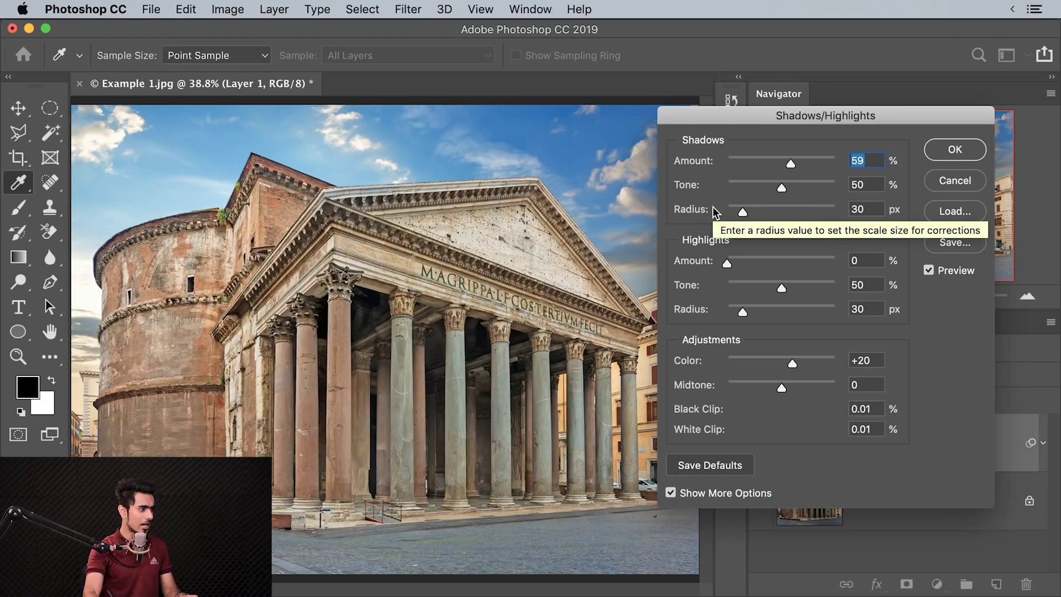
key(shift)
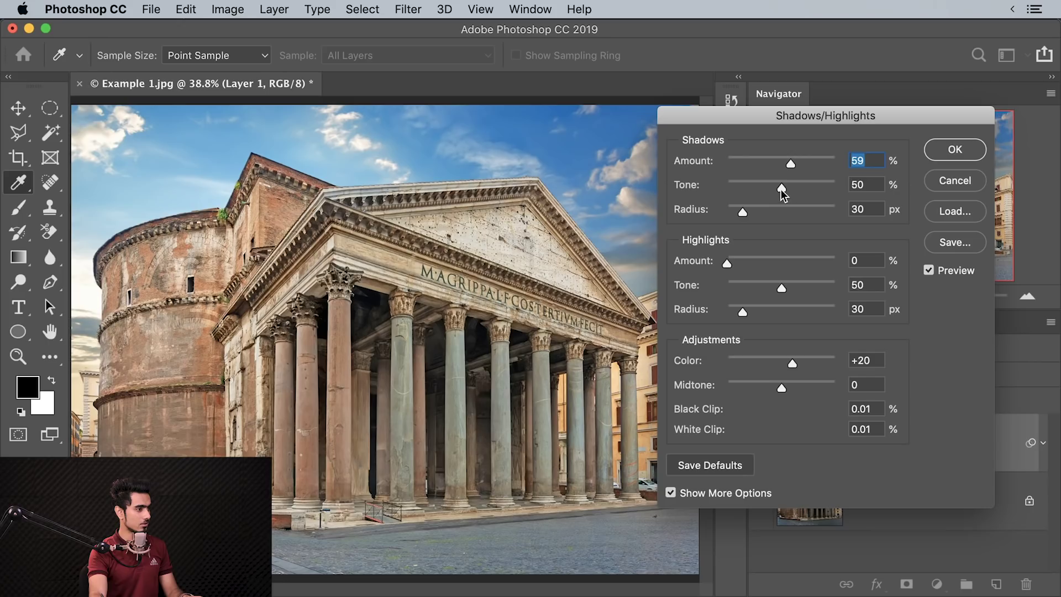
drag(781, 187, 768, 187)
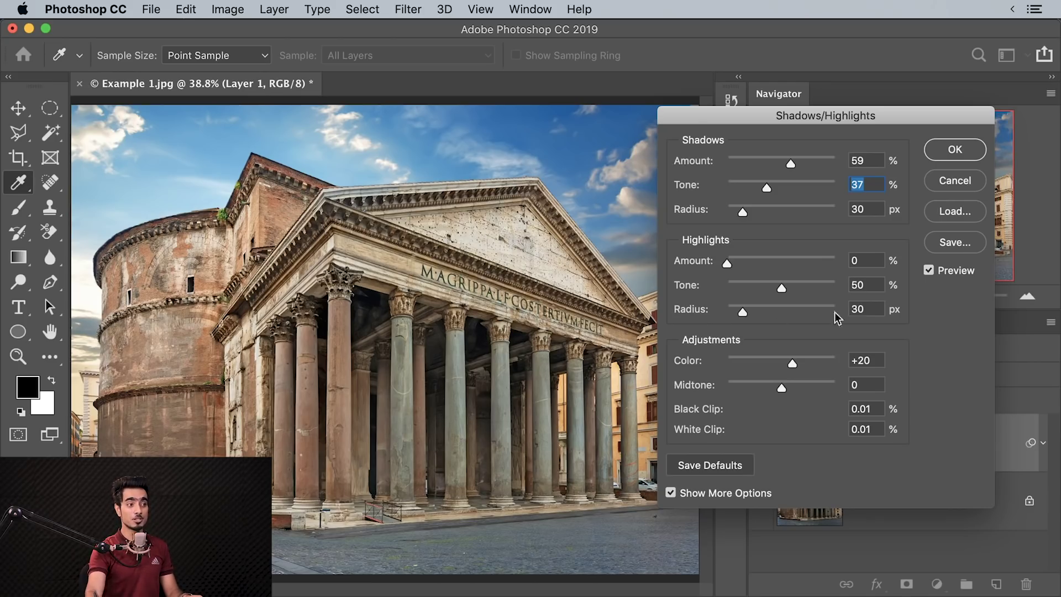
click(929, 270)
click(929, 271)
click(928, 271)
click(928, 270)
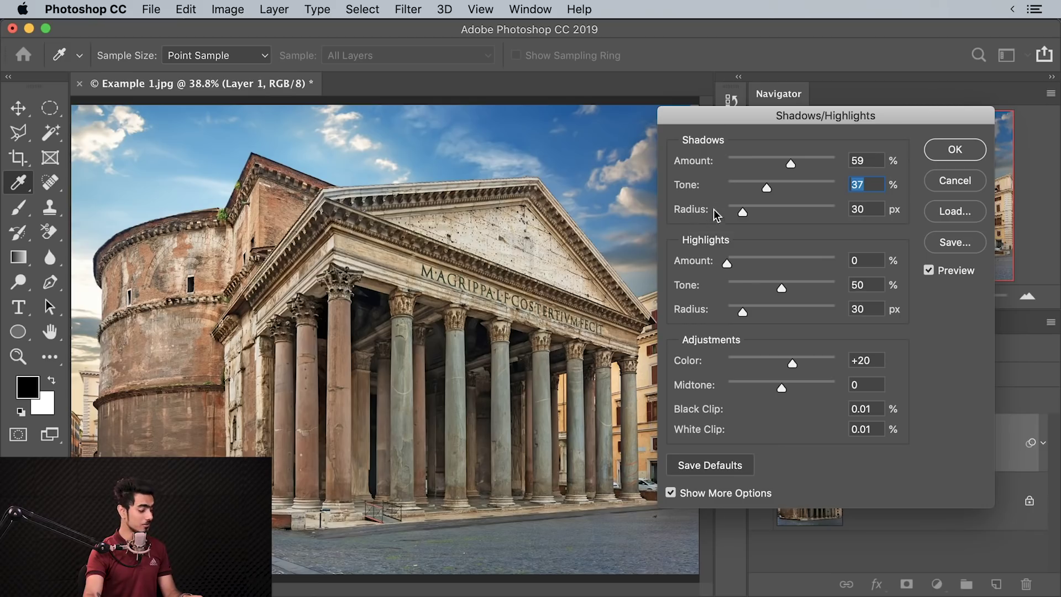
Set the Shadows Radius to 57 px
mouse_move(745, 211)
mouse_down()
mouse_move(764, 211)
mouse_move(755, 212)
mouse_up()
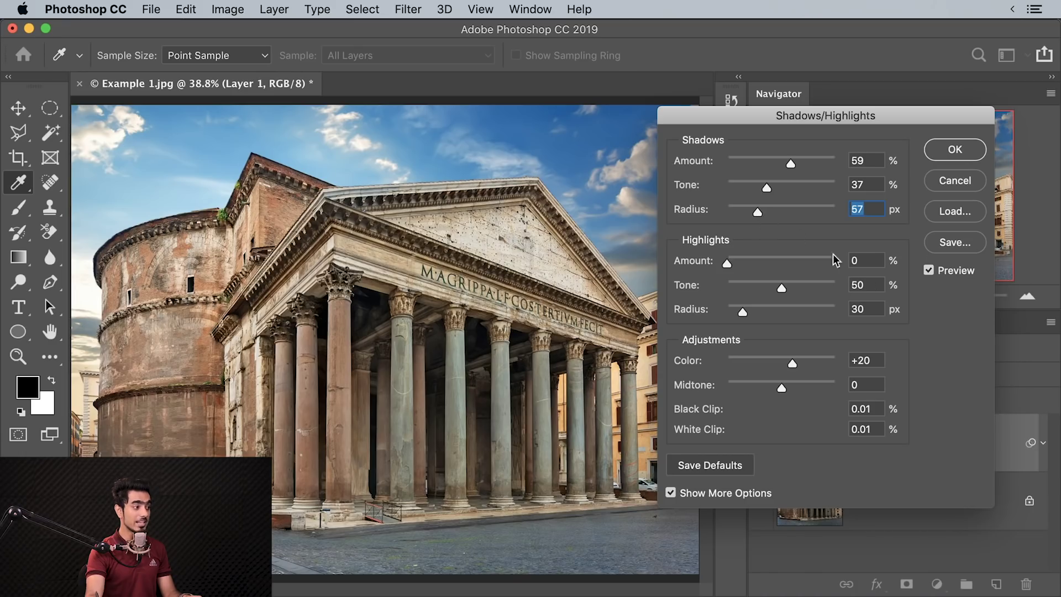
Compare the building photo with the preview off and on, and set the Color adjustment to +24
click(929, 271)
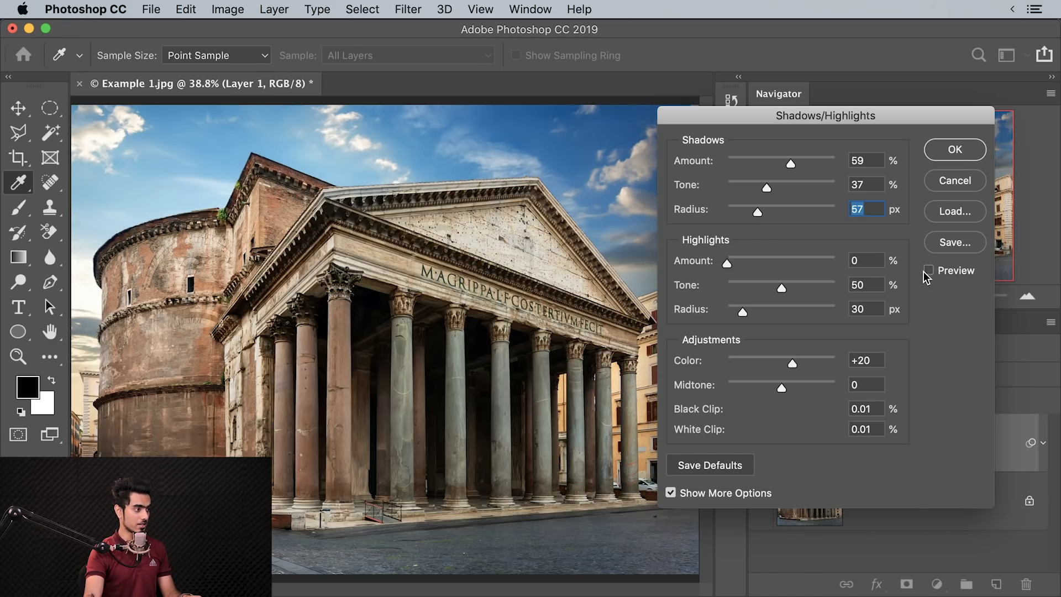
click(928, 271)
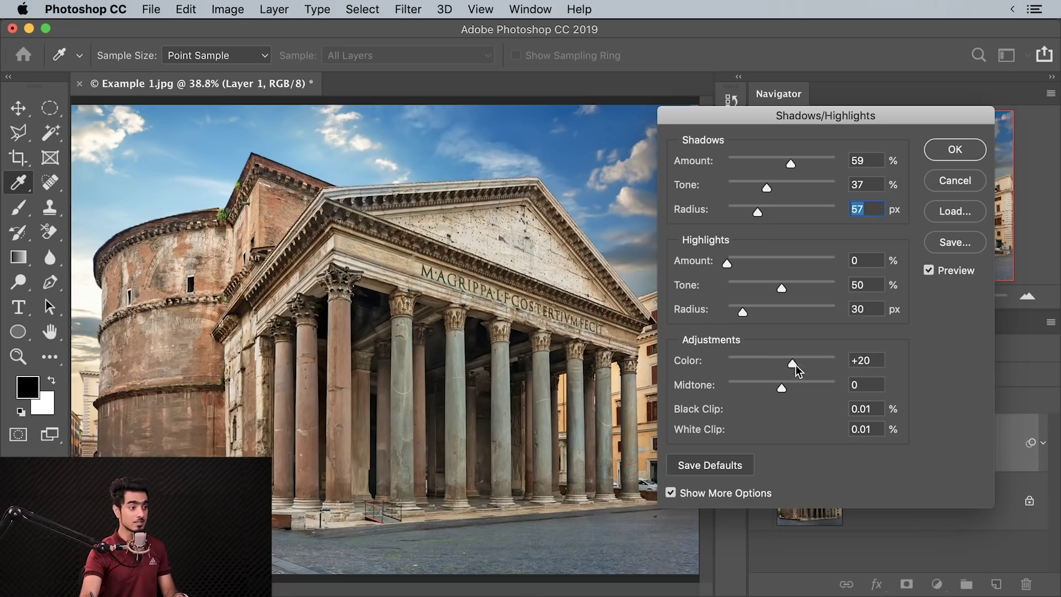
drag(796, 365, 819, 370)
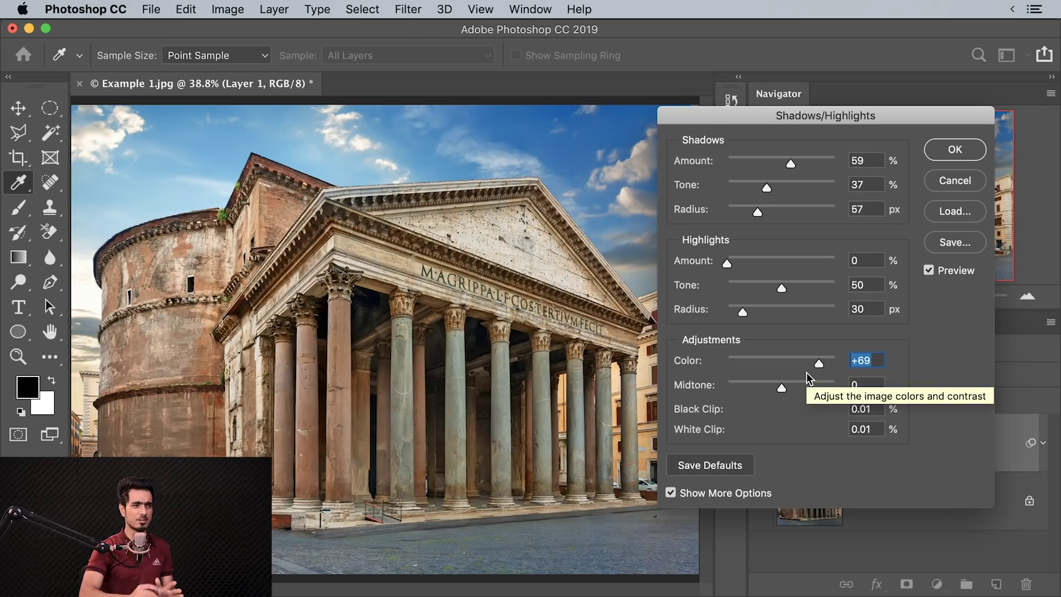
drag(778, 366, 721, 366)
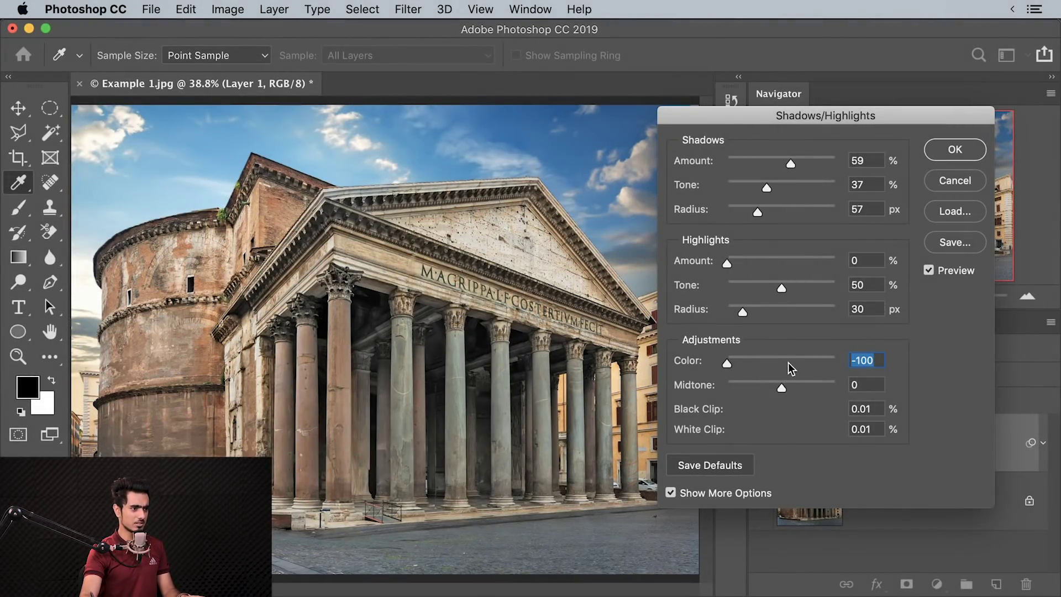
mouse_move(788, 363)
mouse_down()
mouse_move(808, 364)
mouse_move(795, 365)
mouse_up()
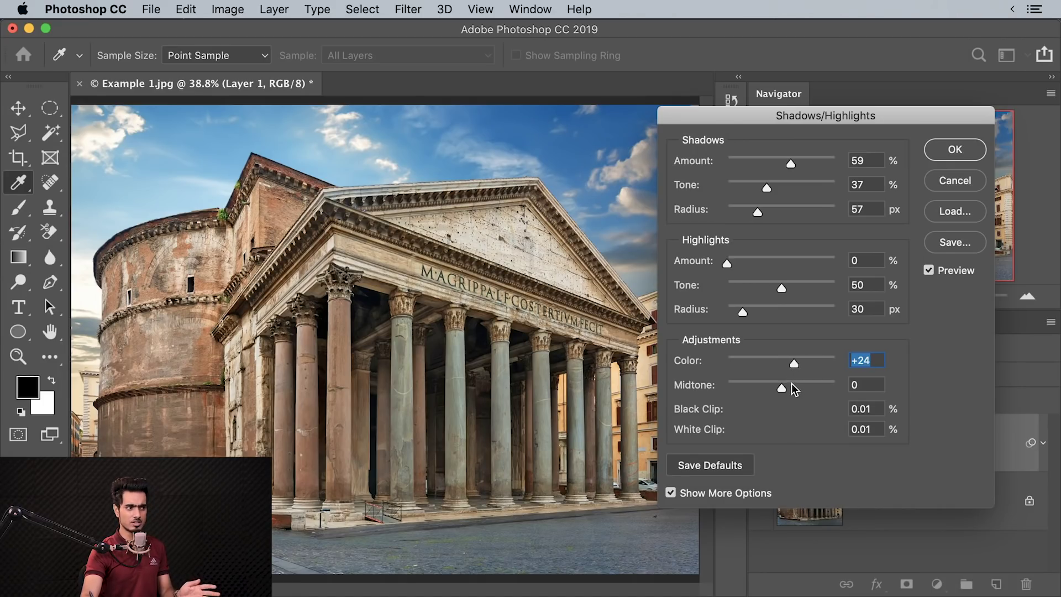
Set the Midtone adjustment to +33 and apply Shadows/Highlights to the building photo's duplicate layer
key(shift)
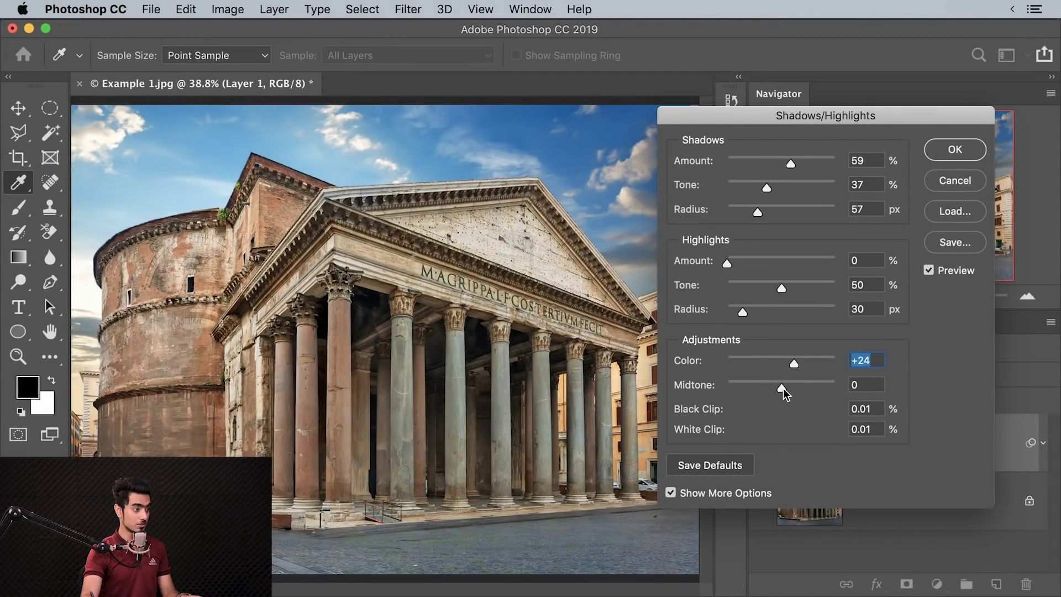
mouse_move(784, 388)
mouse_down()
mouse_move(810, 391)
mouse_move(799, 388)
mouse_up()
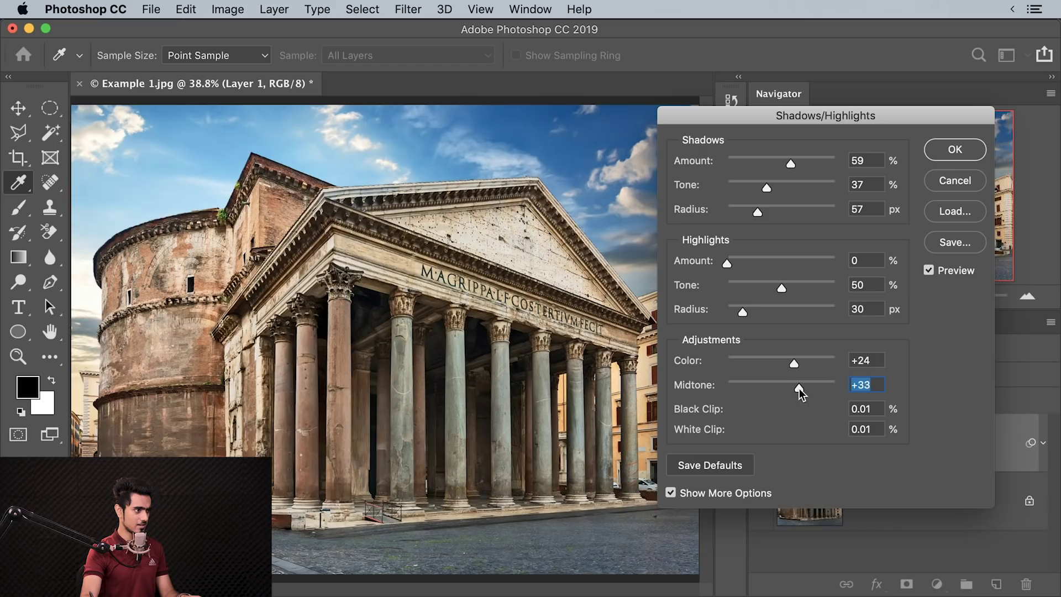
click(948, 155)
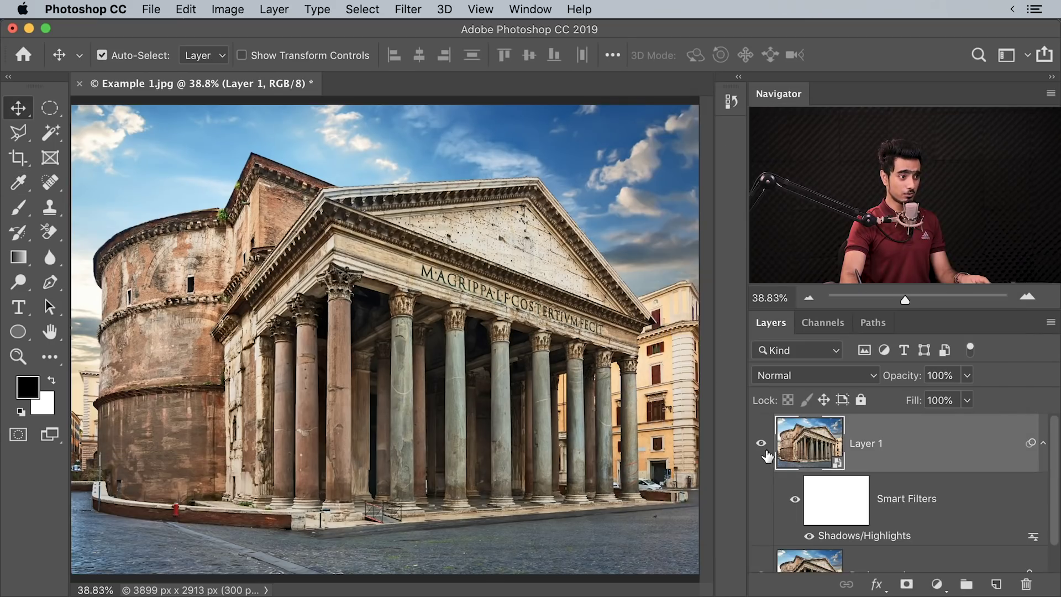
Compare the building photo before and after by hiding and showing Layer 1 several times
click(761, 445)
click(762, 445)
click(761, 445)
click(761, 446)
click(762, 446)
click(761, 446)
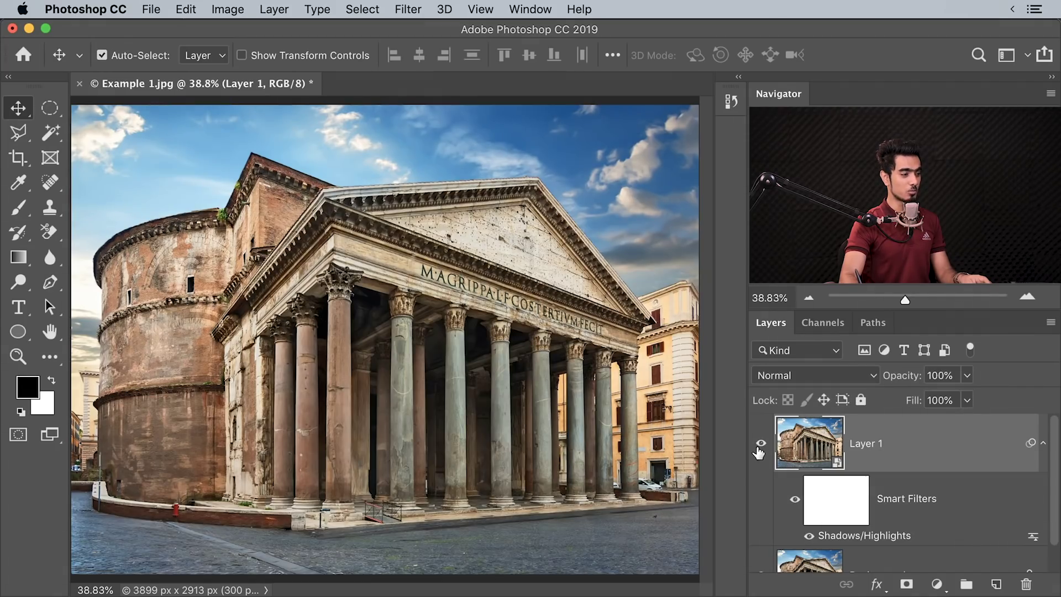
Try out Layer 1's opacity control, keeping 100%, and select the layer's smart filter mask
click(1042, 443)
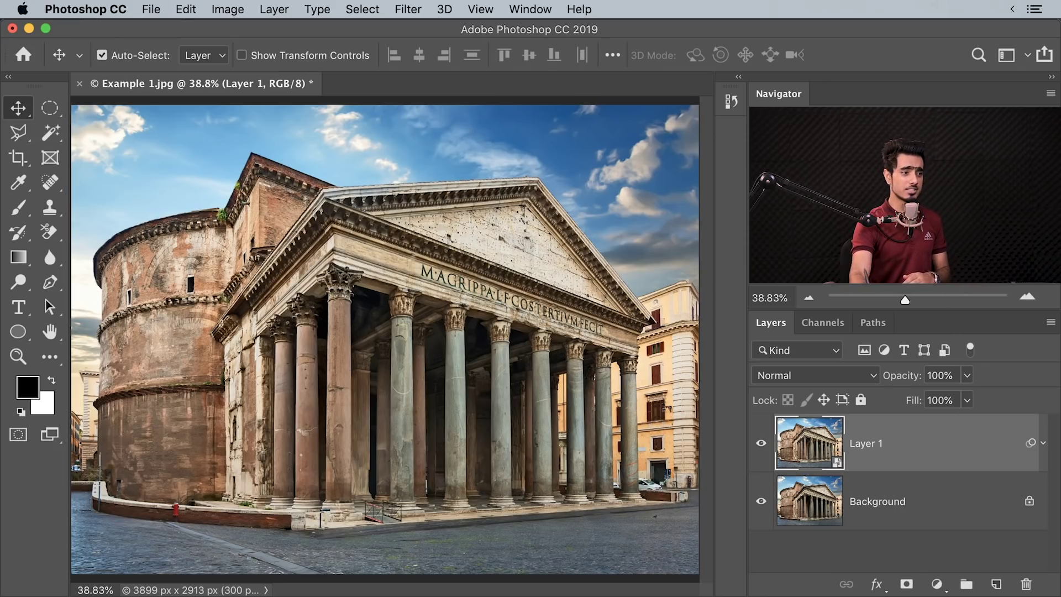
drag(898, 380, 1015, 380)
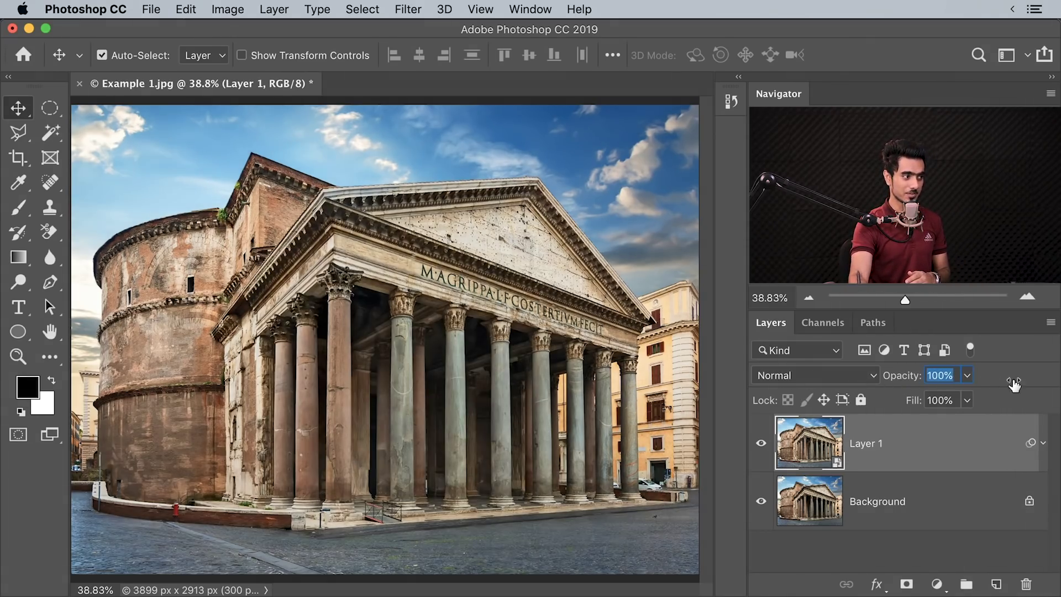
click(1043, 443)
click(836, 504)
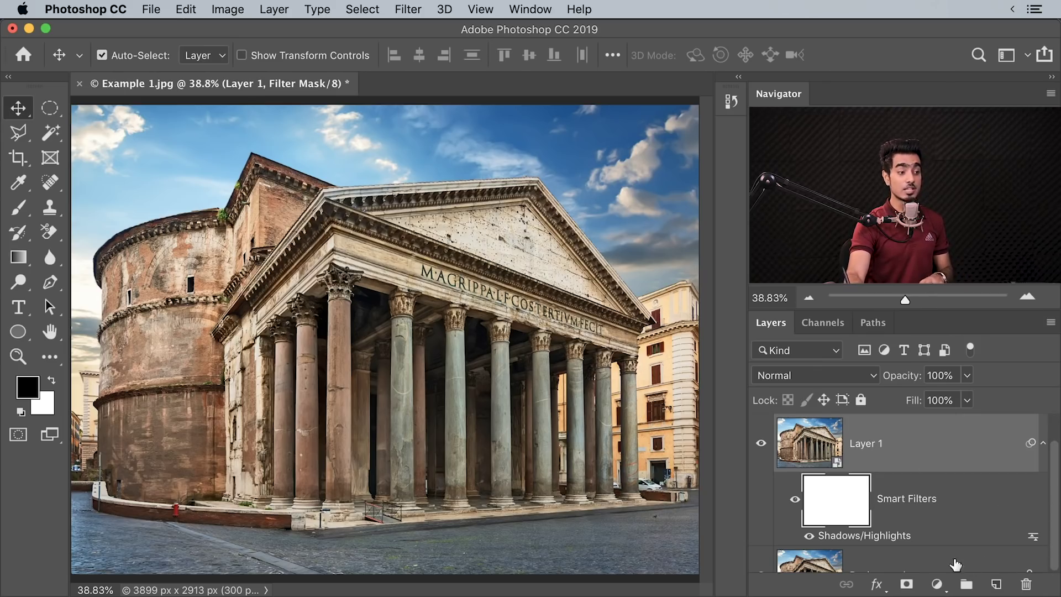
Reopen the Shadows/Highlights smart filter on Layer 1 to review its settings and close it again
click(879, 540)
double_click(879, 540)
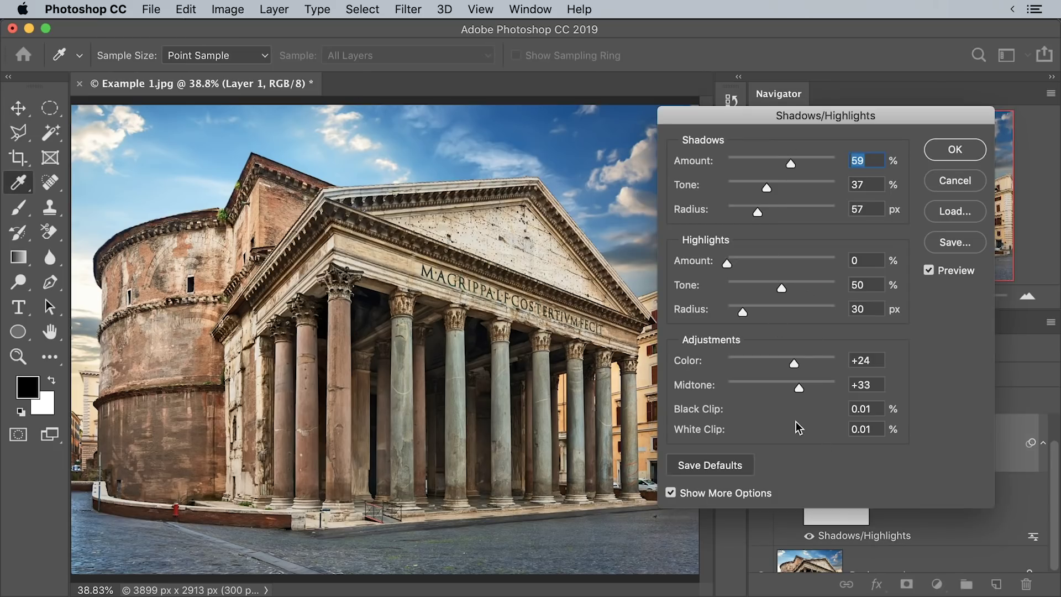
click(957, 158)
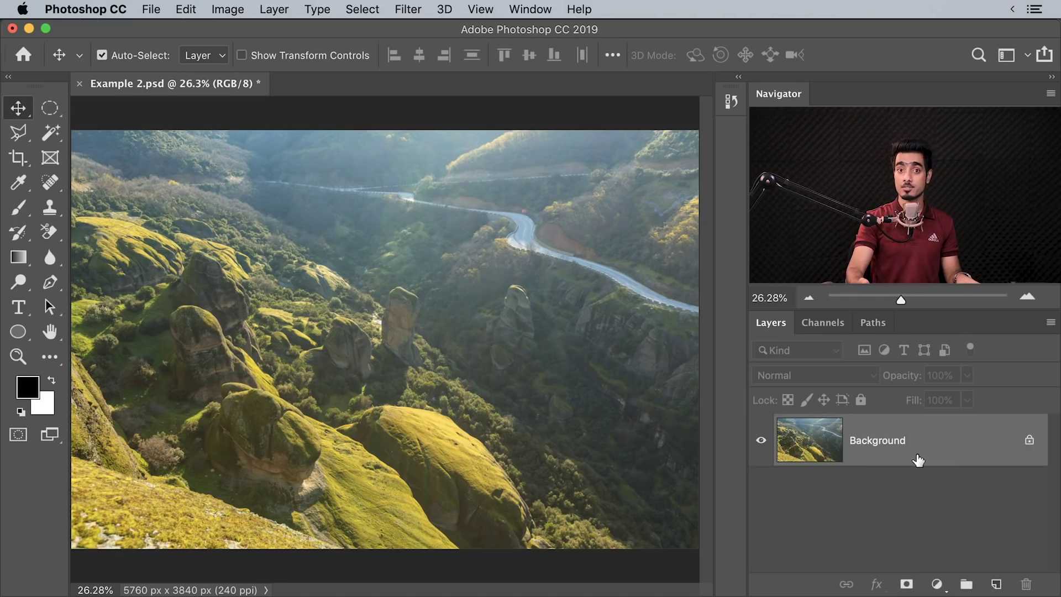
Duplicate the Background layer of the Example 2 landscape and convert the copy for Smart Filters
key(super)
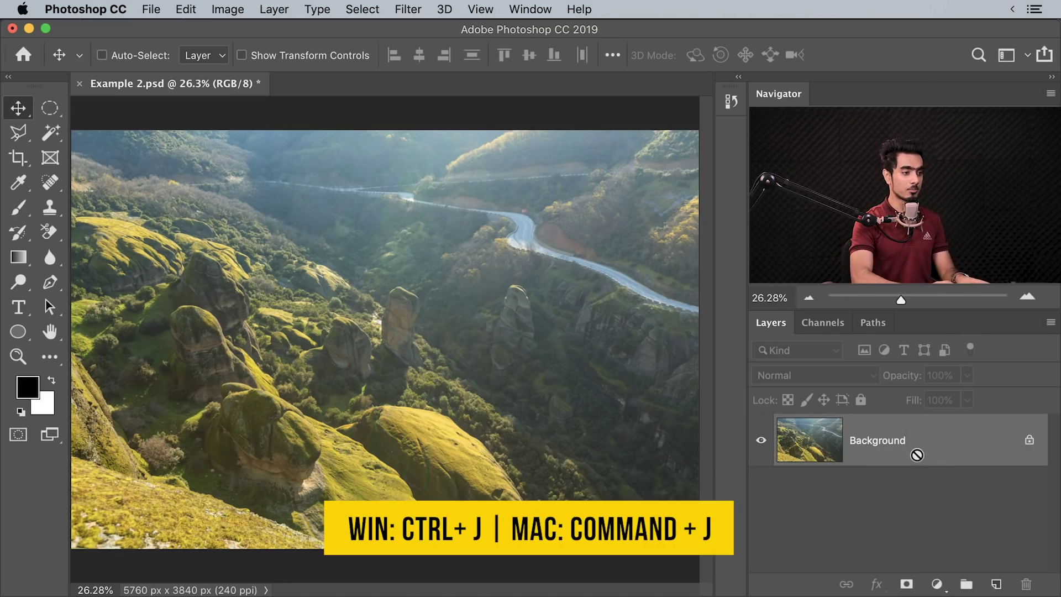
key(super+j)
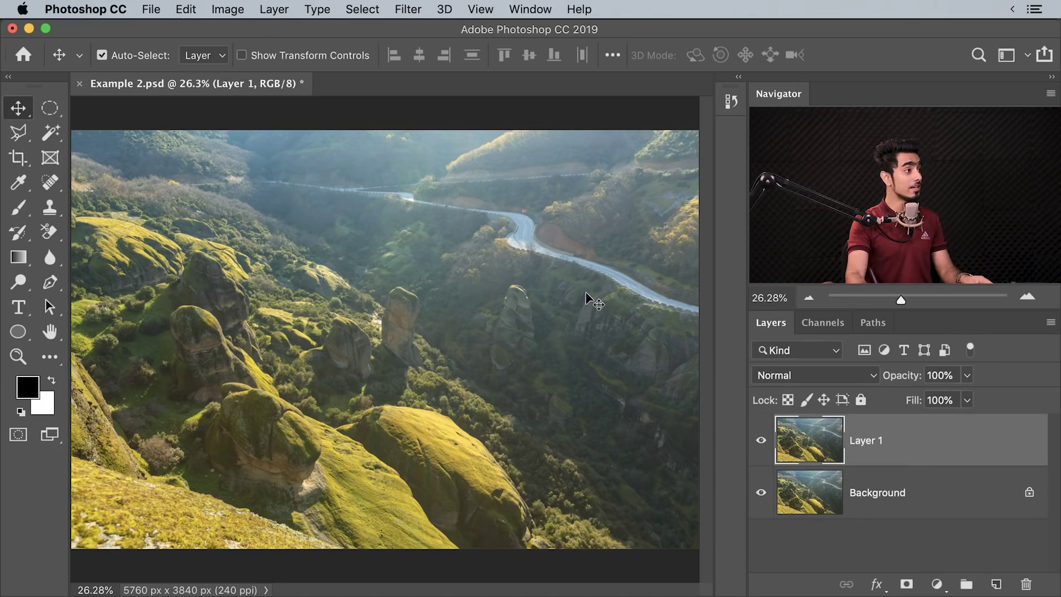
click(402, 12)
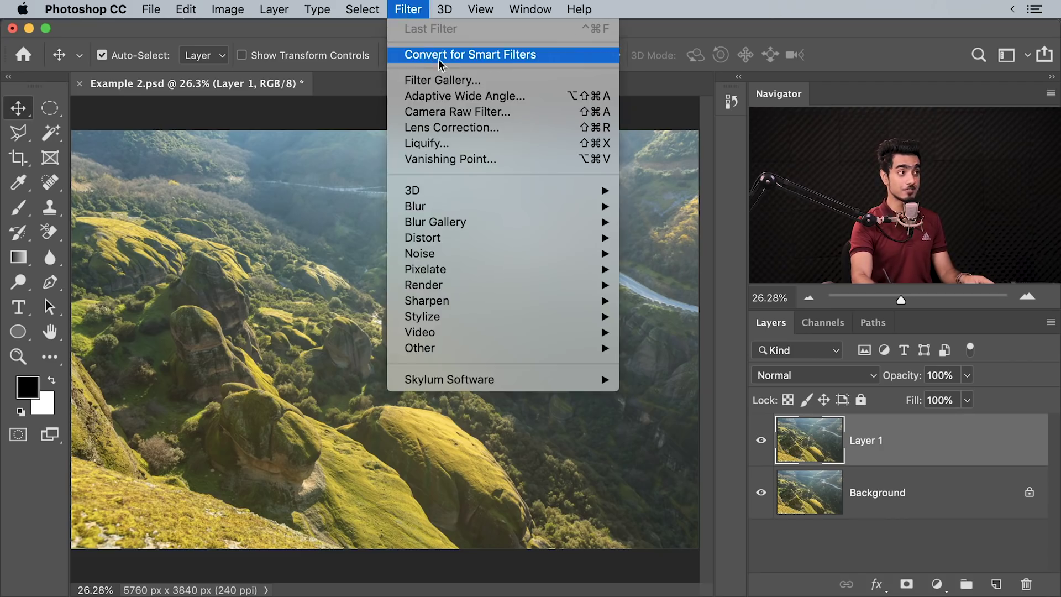
click(437, 56)
click(654, 250)
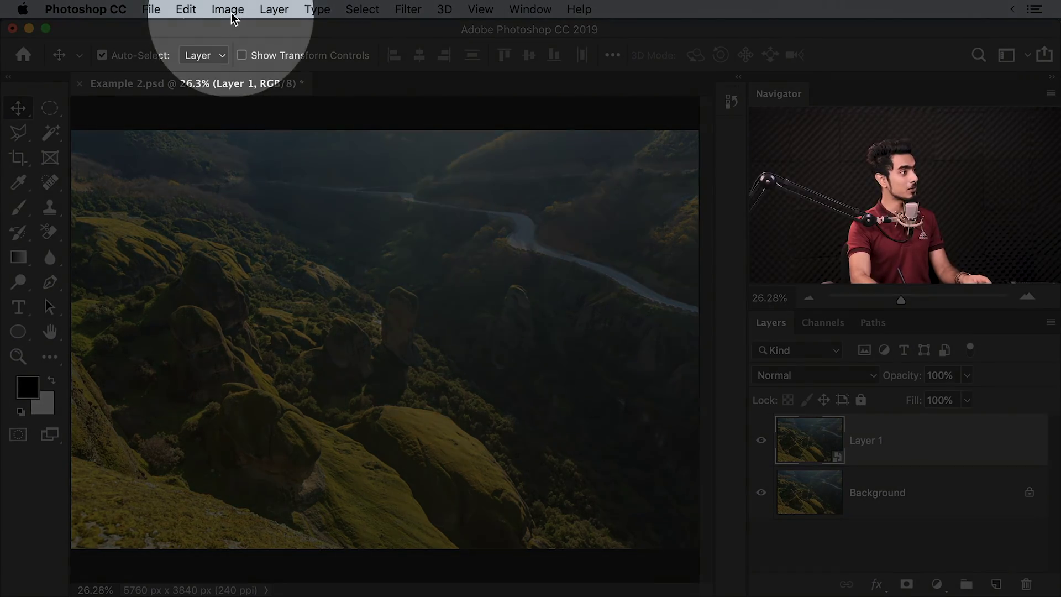
Open Shadows/Highlights for the duplicated landscape layer and set the Shadows amount to 0% and the Highlights amount to 15%
click(231, 11)
mouse_move(258, 55)
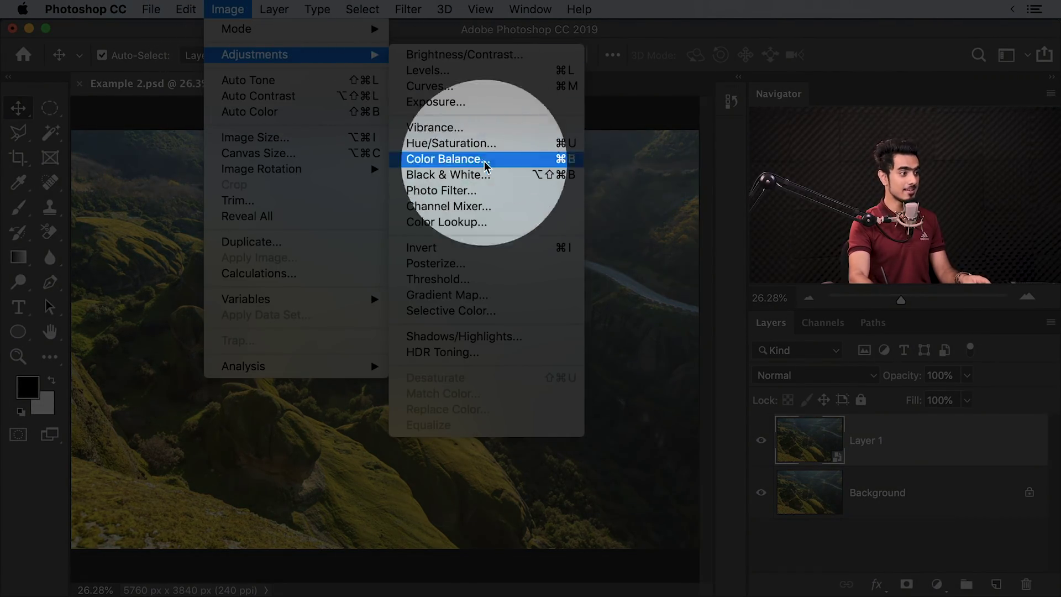
click(480, 337)
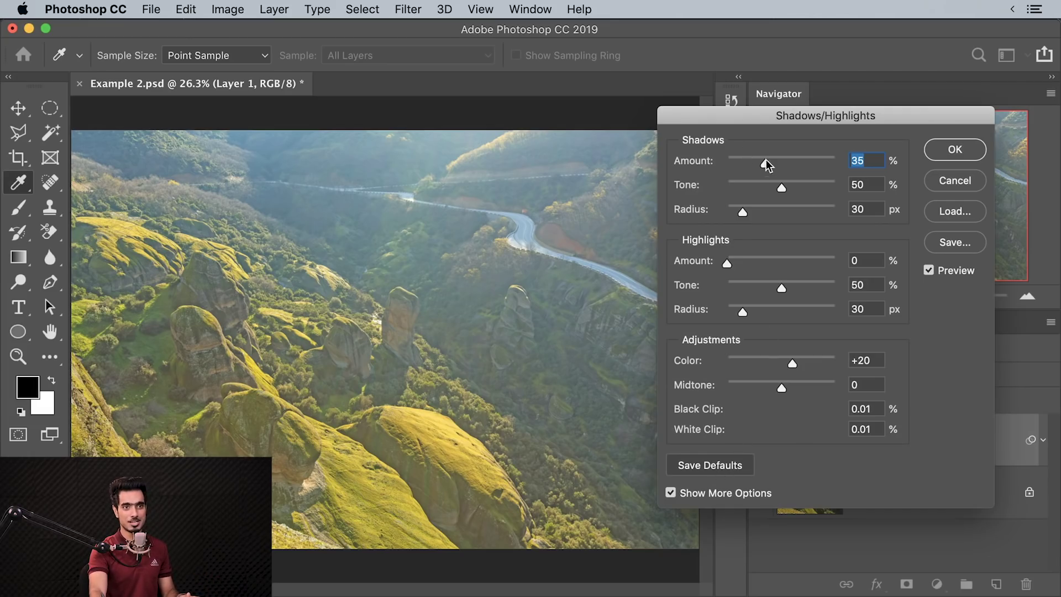
drag(765, 164, 718, 164)
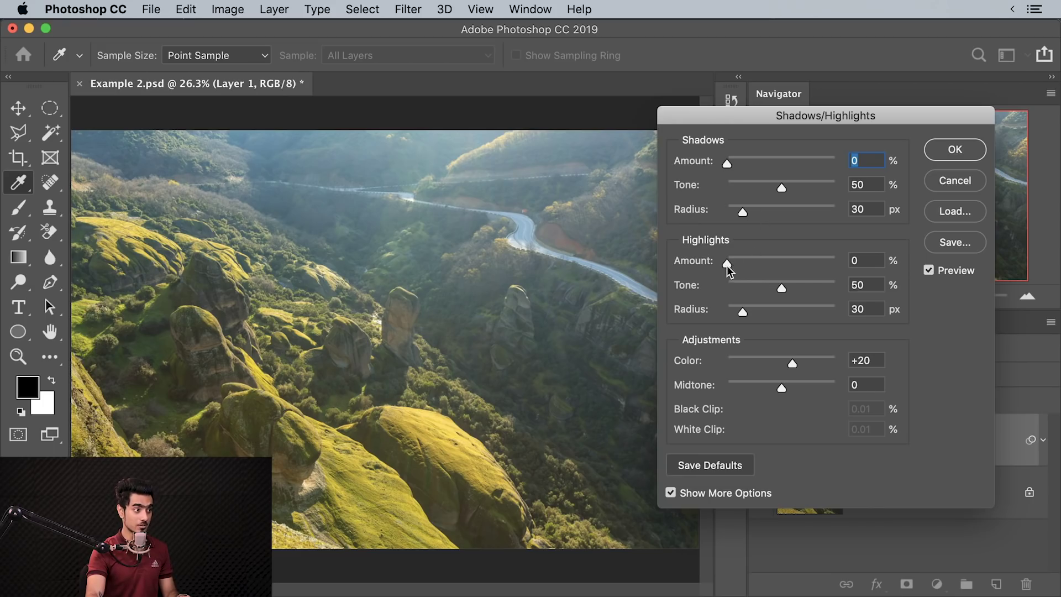
drag(728, 266, 743, 264)
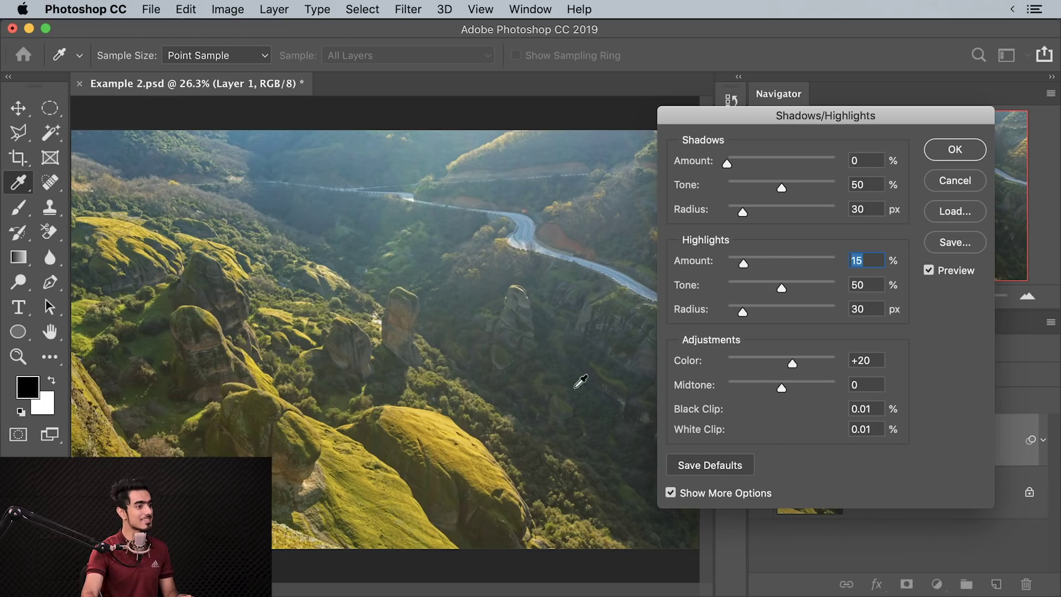
Set the Highlights Radius to 99 px and Midtone to +18, and apply the filter to the landscape layer
drag(744, 313, 780, 315)
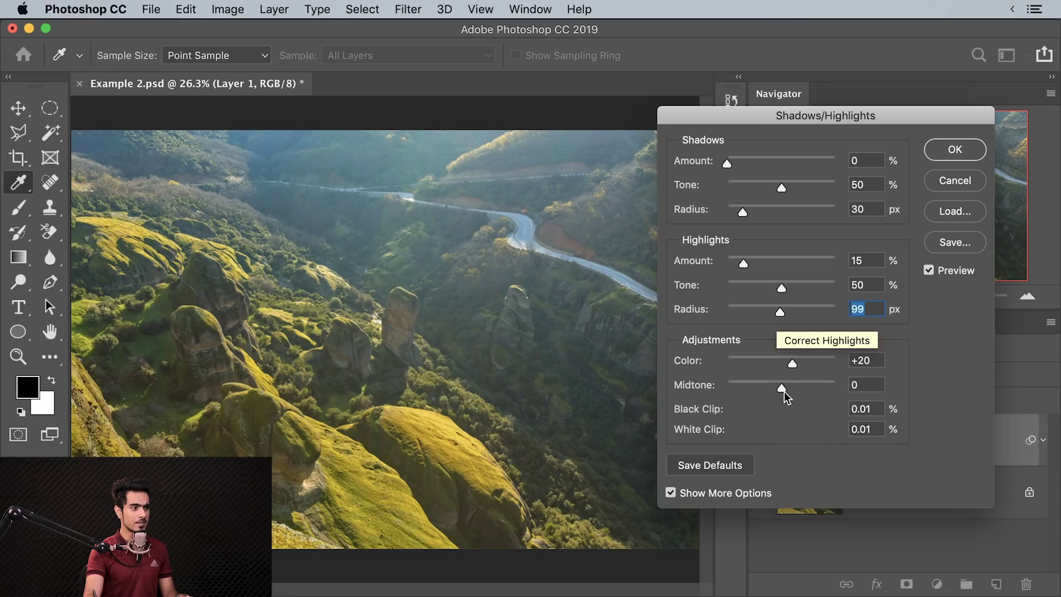
drag(783, 388, 791, 390)
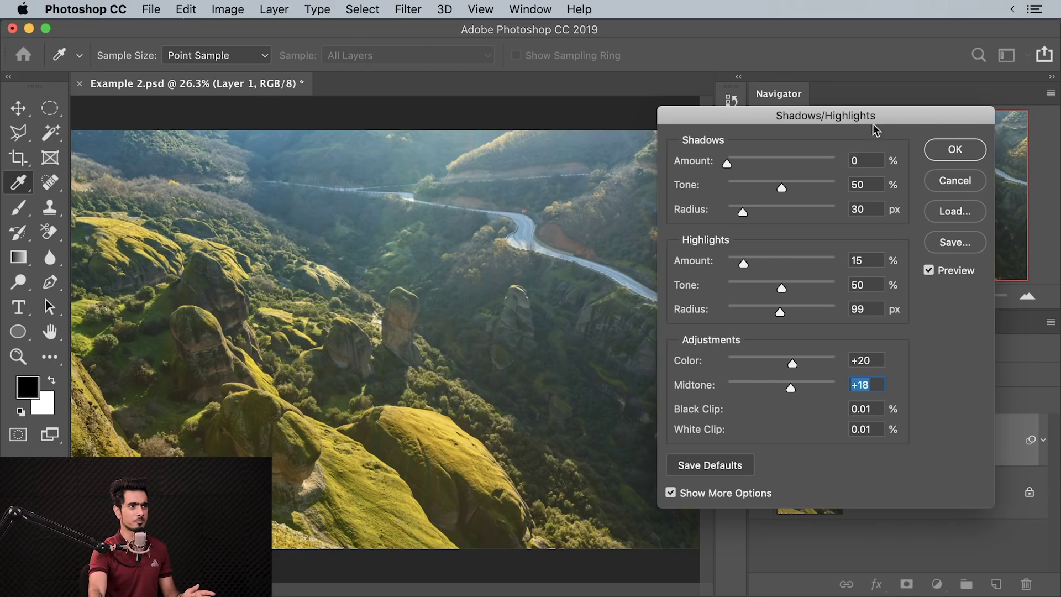
click(957, 154)
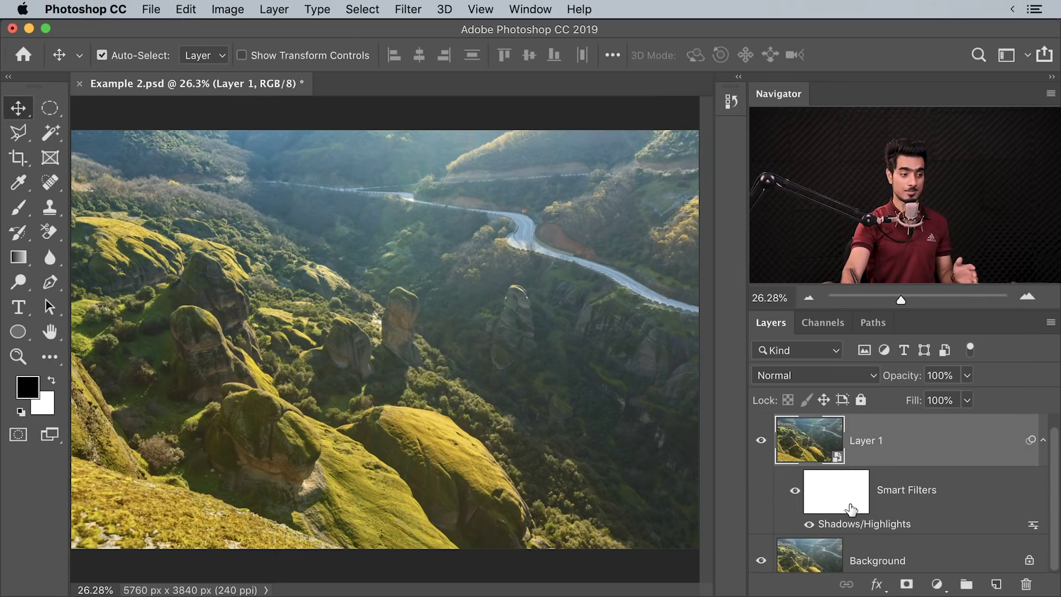
Add a Curves adjustment layer above Layer 1 and dock its Properties panel beside the layers area
click(937, 584)
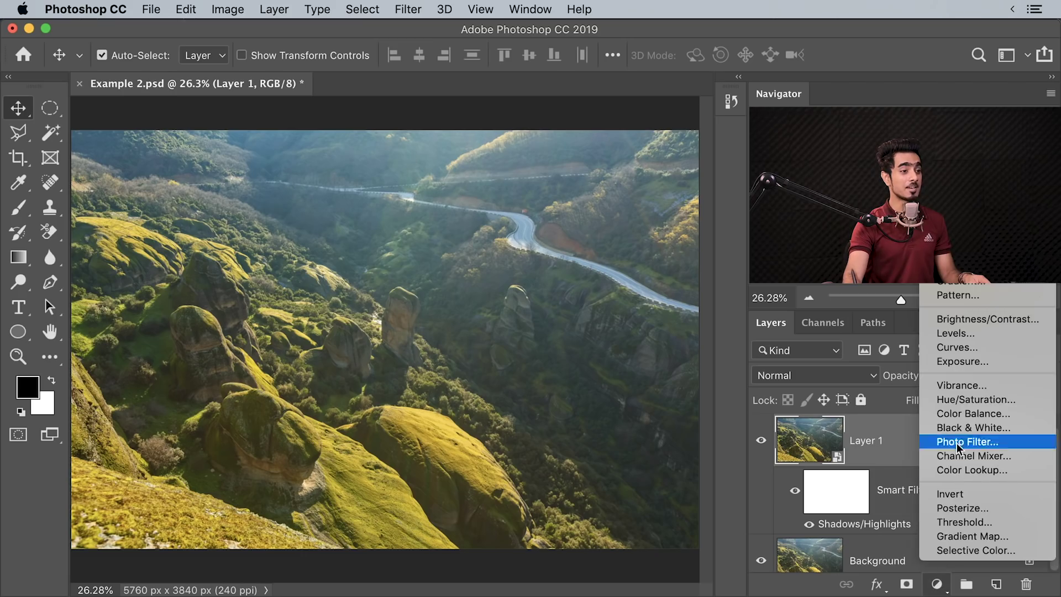
click(958, 347)
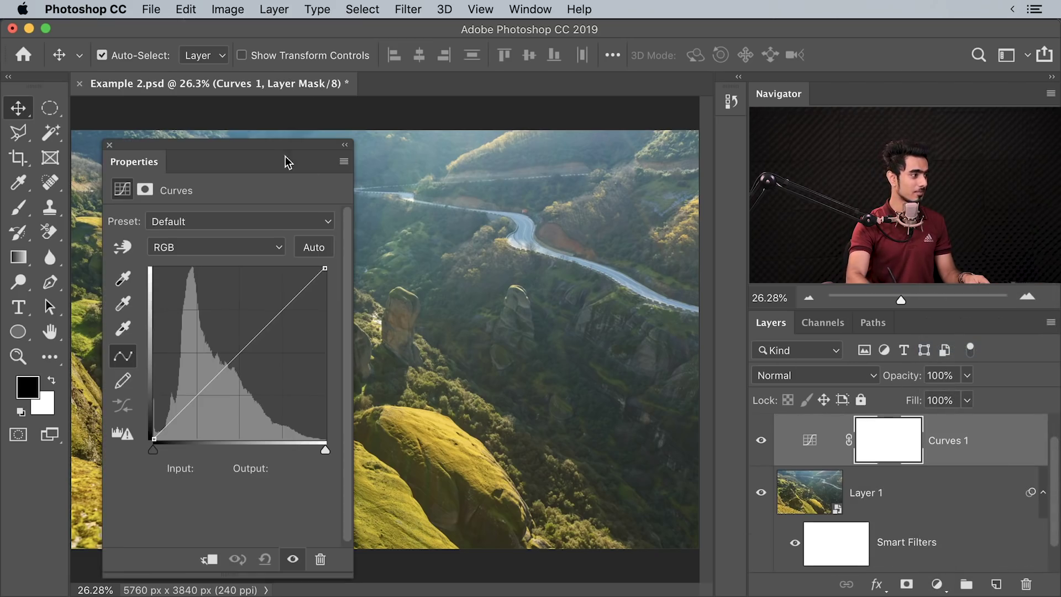
drag(221, 152, 736, 138)
click(732, 135)
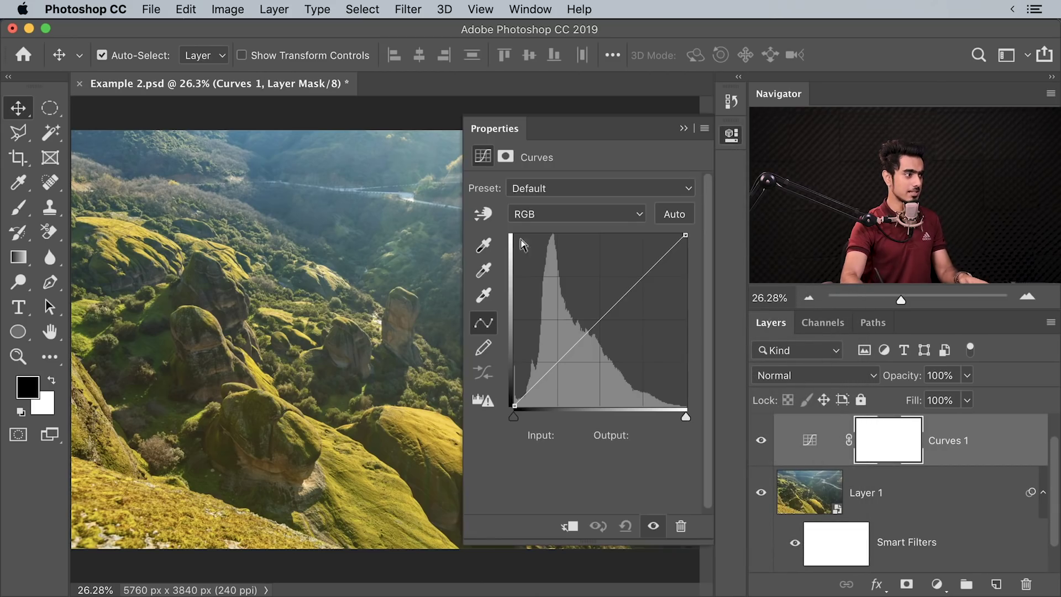
Darken the landscape's shadows with a curve point at input 50, output 35, sampled from the rocks, and move the black point slightly inward
scroll(348, 346, up, 3)
scroll(267, 324, down, 1)
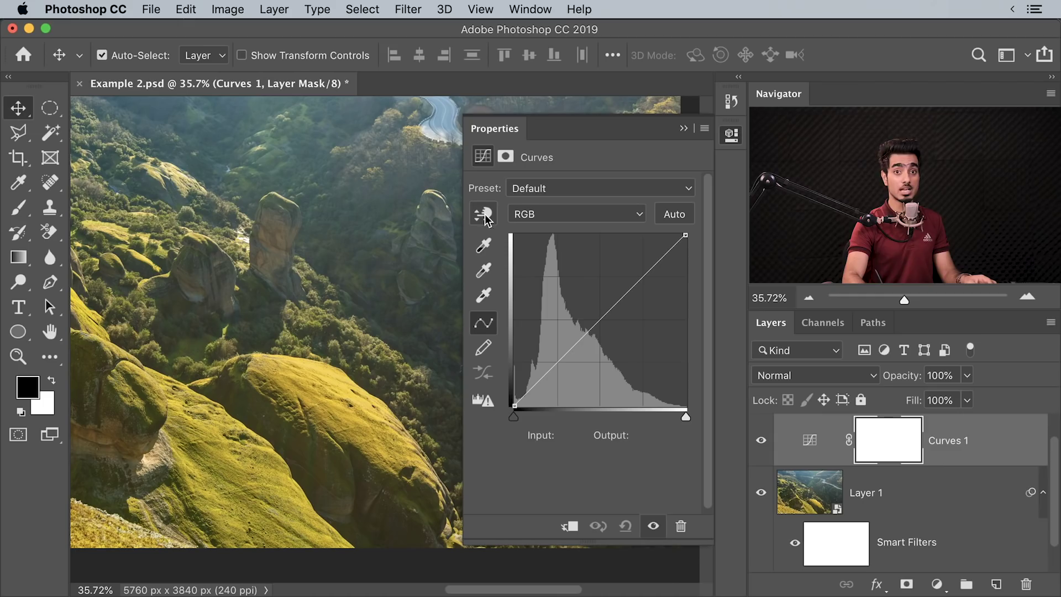
click(485, 220)
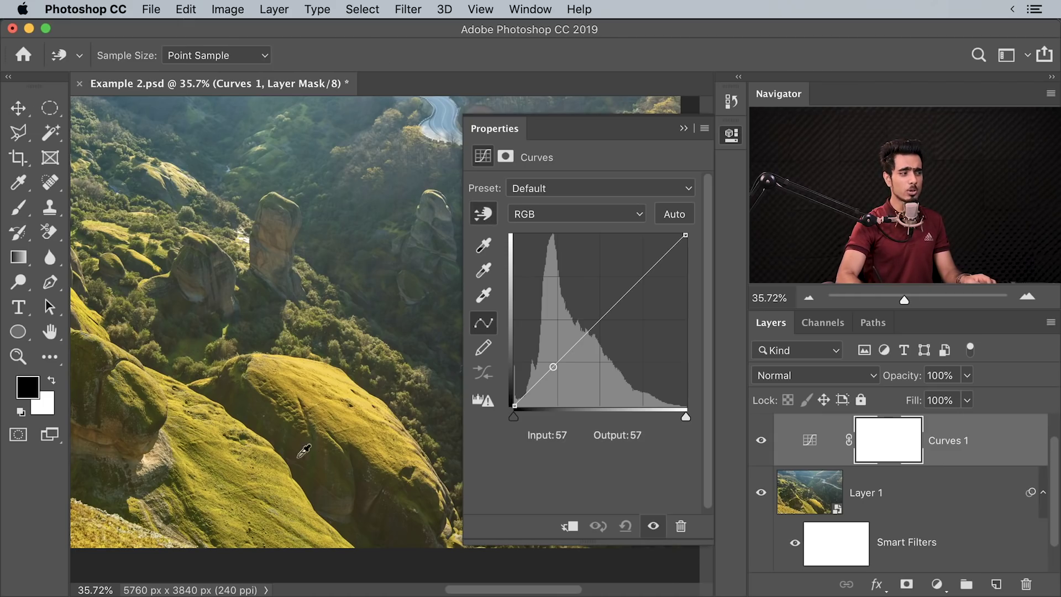
drag(307, 452, 311, 459)
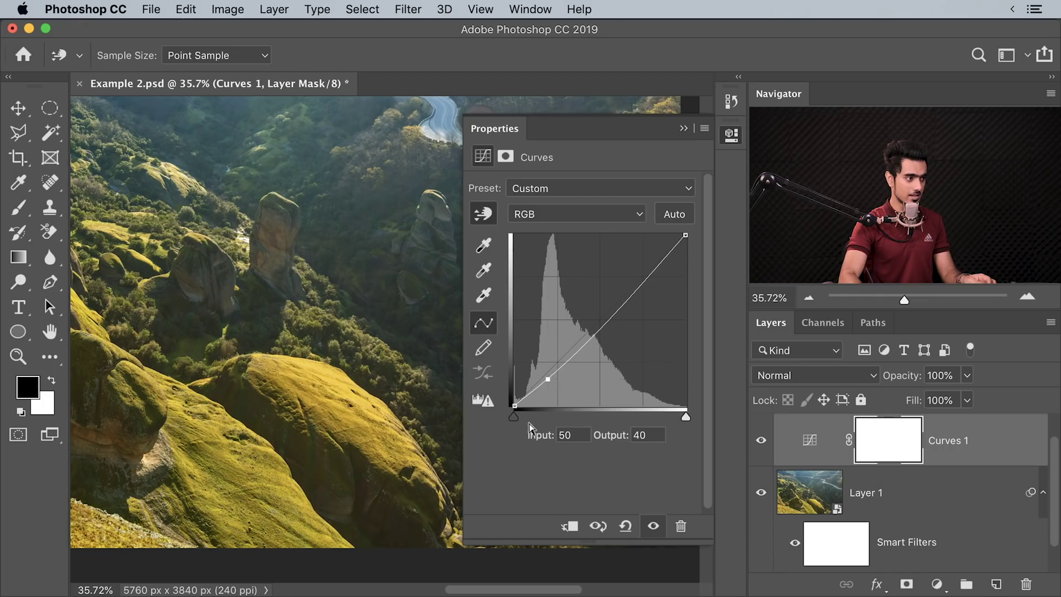
drag(515, 421, 518, 421)
drag(549, 382, 544, 389)
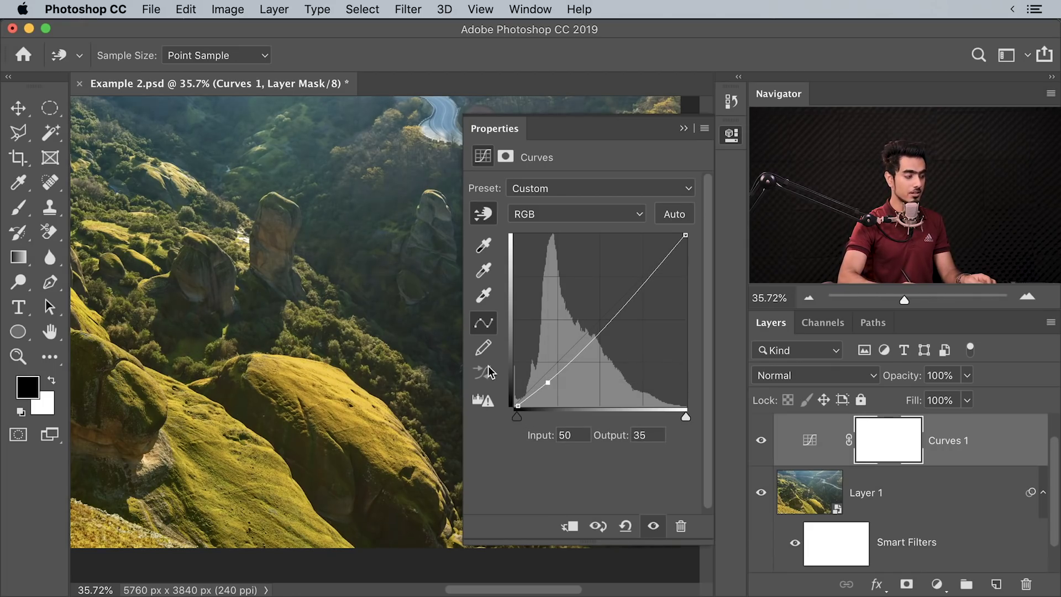
scroll(325, 185, down, 3)
click(684, 129)
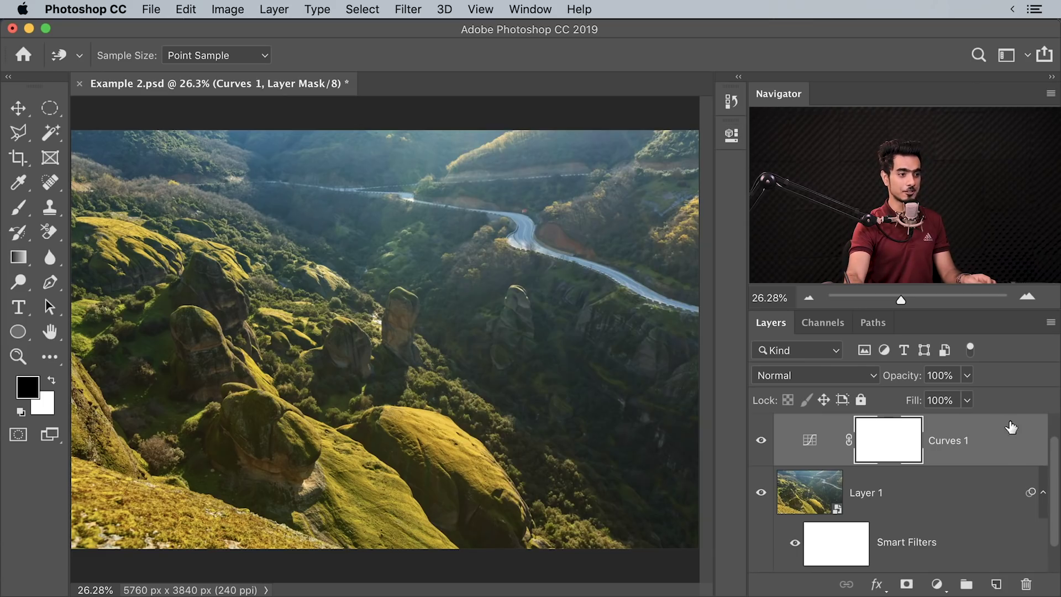
Compare the edited landscape with the original by showing only the Background layer and restoring all layers
scroll(1044, 442, down, 2)
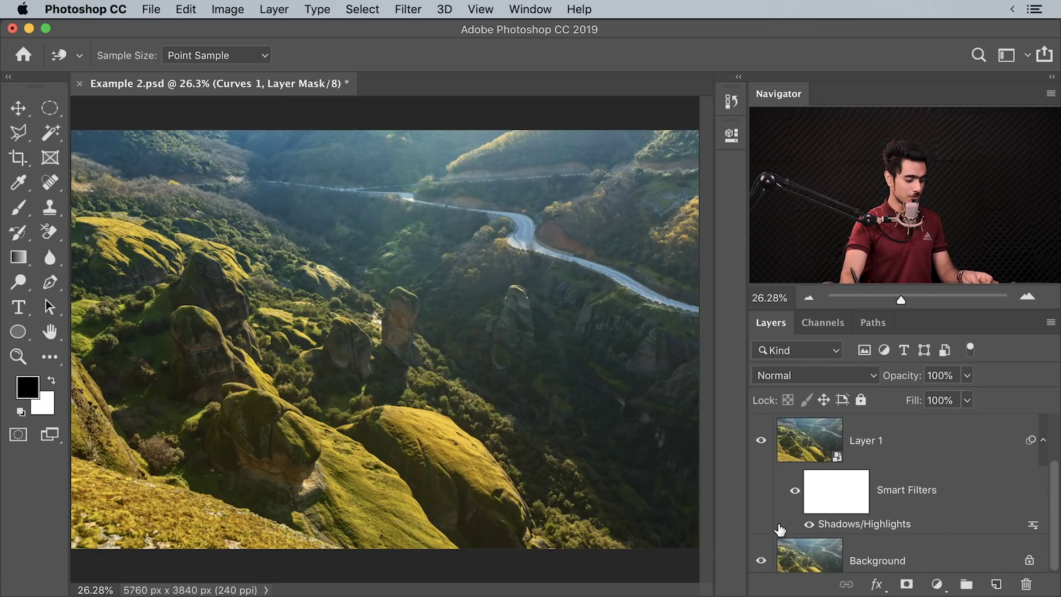
alt+click(762, 561)
alt+click(762, 561)
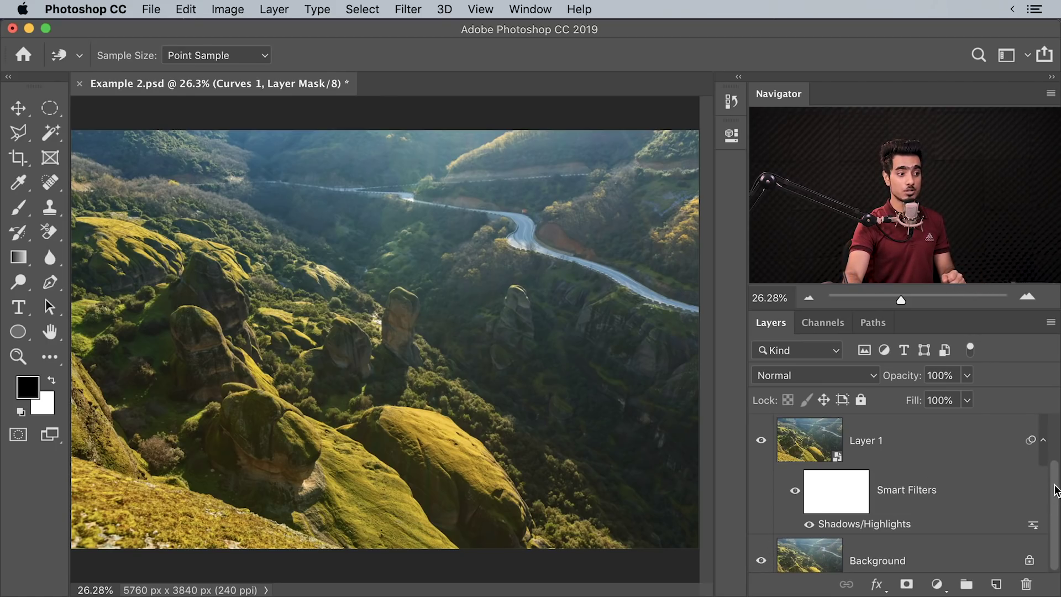
Reopen Layer 1's Shadows/Highlights smart filter, set Color to +71 and Midtone to +30, and apply the changes
click(871, 528)
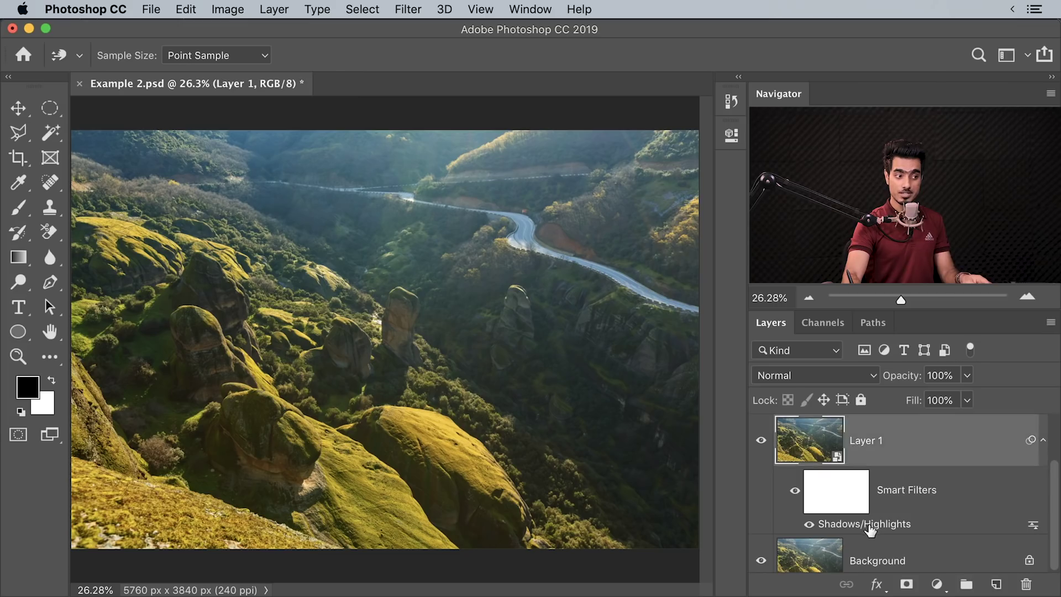
double_click(870, 528)
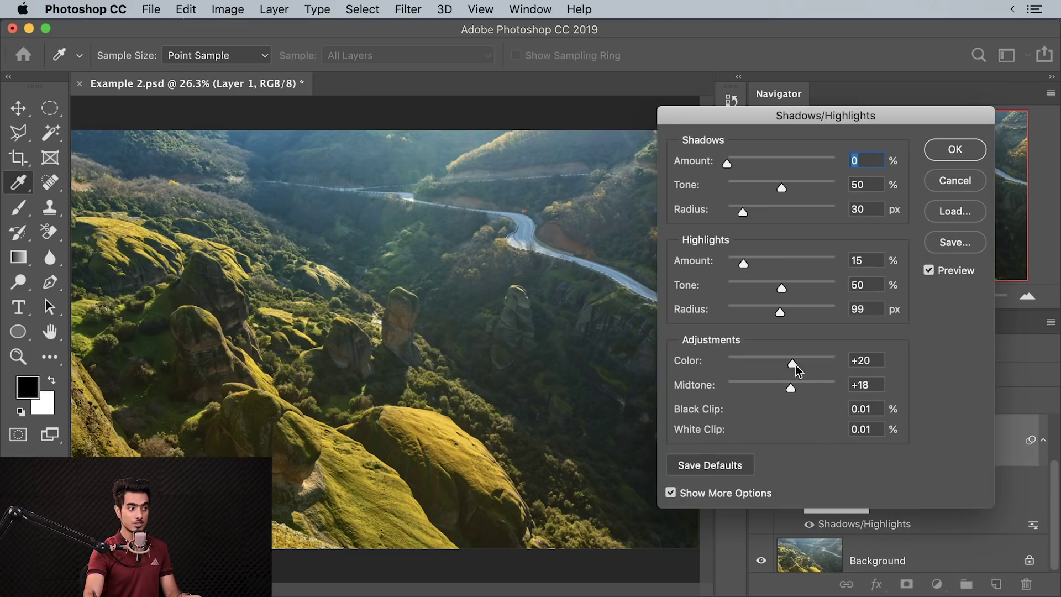
drag(792, 363, 814, 365)
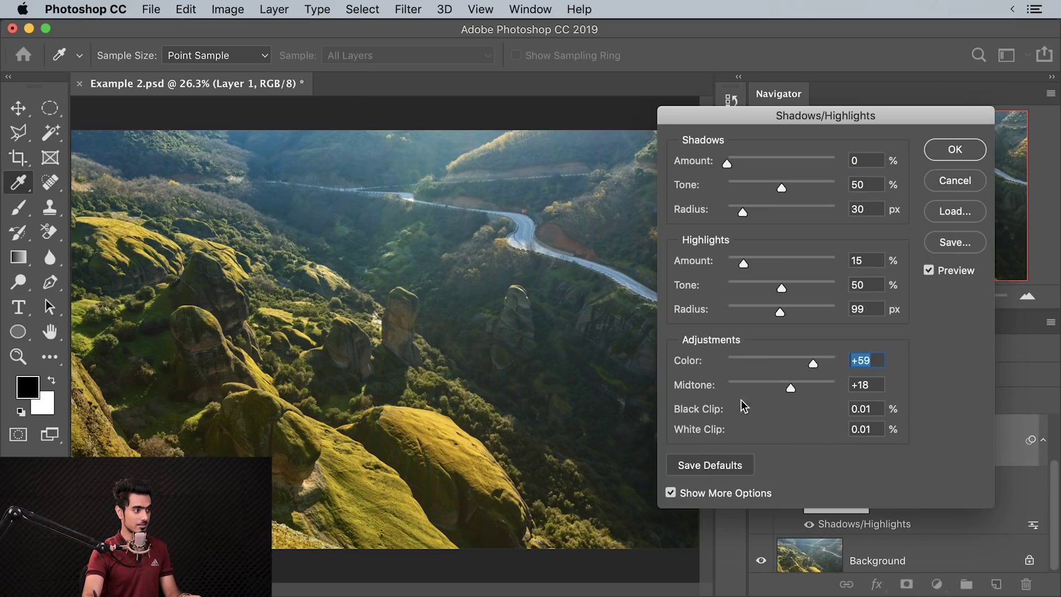
drag(786, 364, 897, 374)
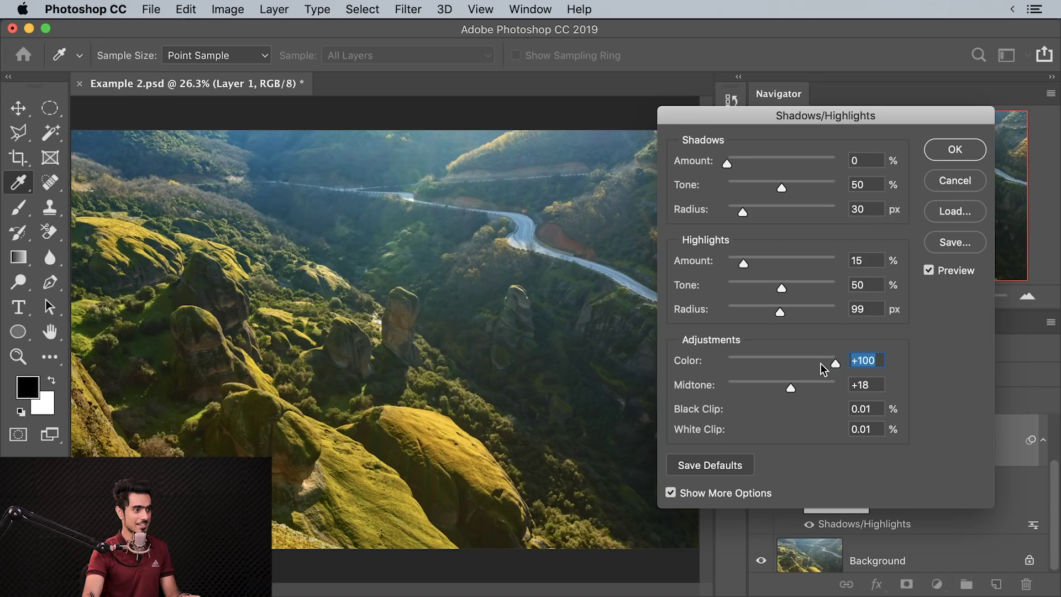
drag(821, 362, 798, 390)
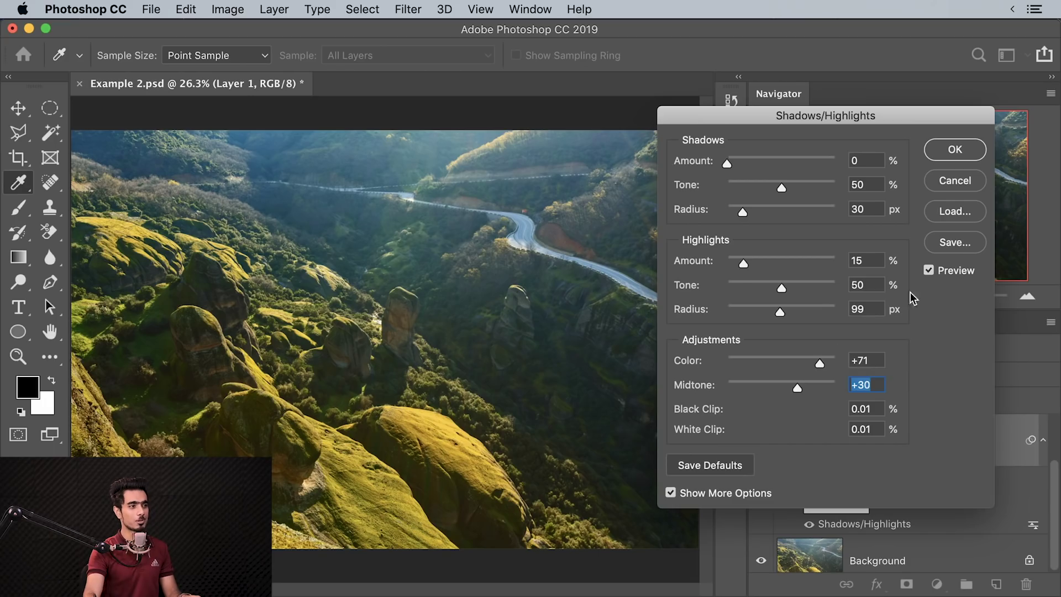
click(956, 149)
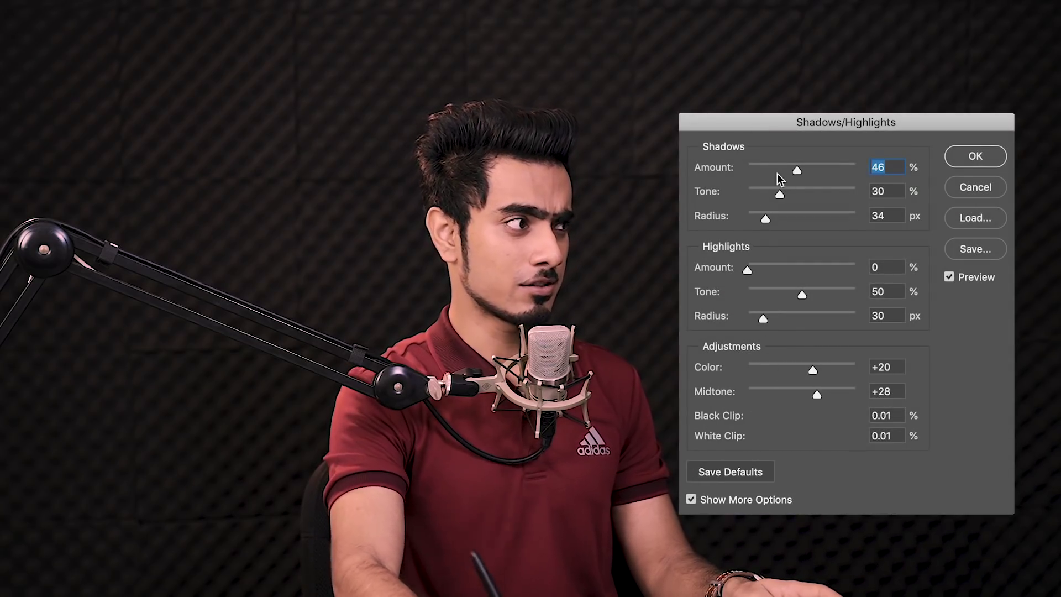
drag(799, 171, 800, 170)
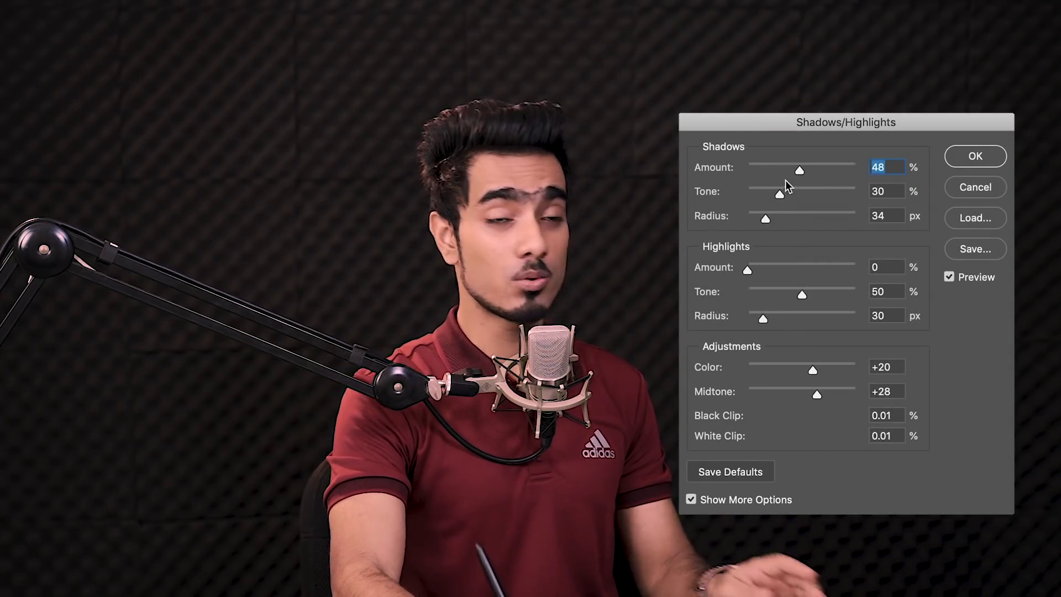